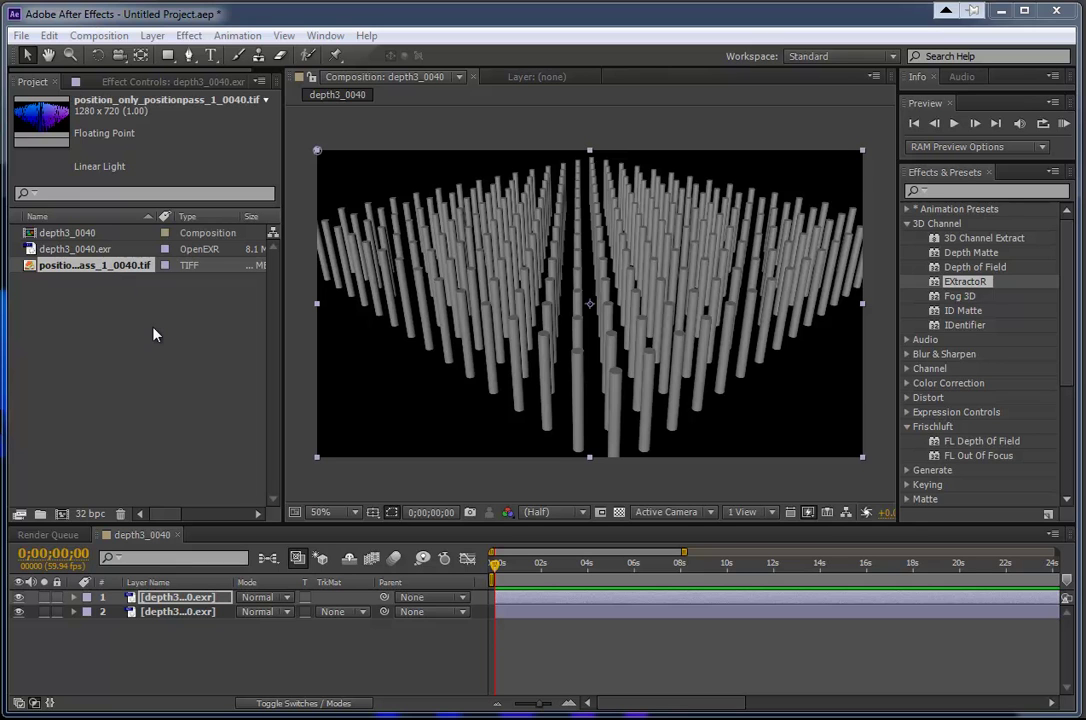
Inspect the footage details of depth3_0040.exr and the position pass TIFF, and the effect settings on the top layer
click(102, 252)
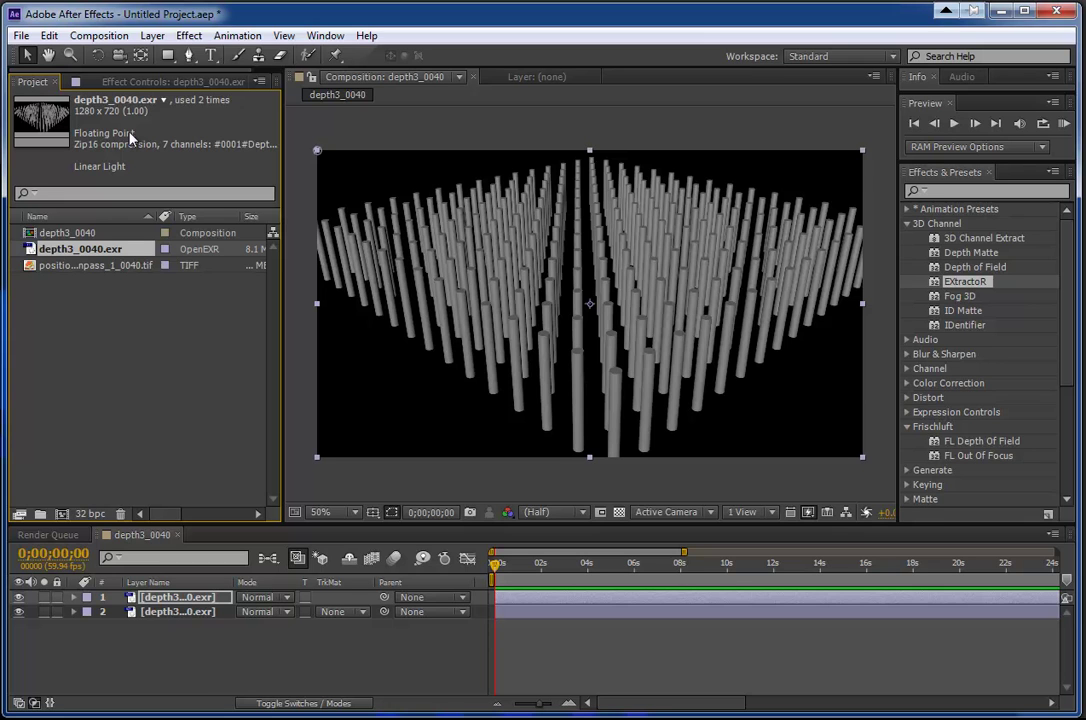
click(111, 268)
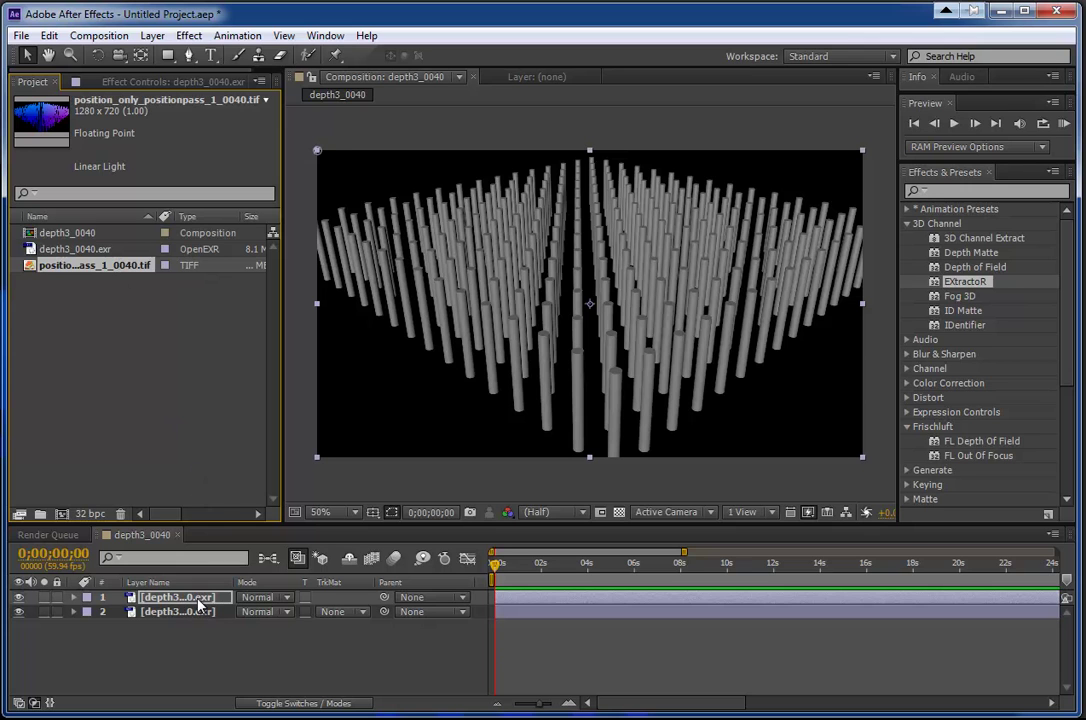
click(124, 83)
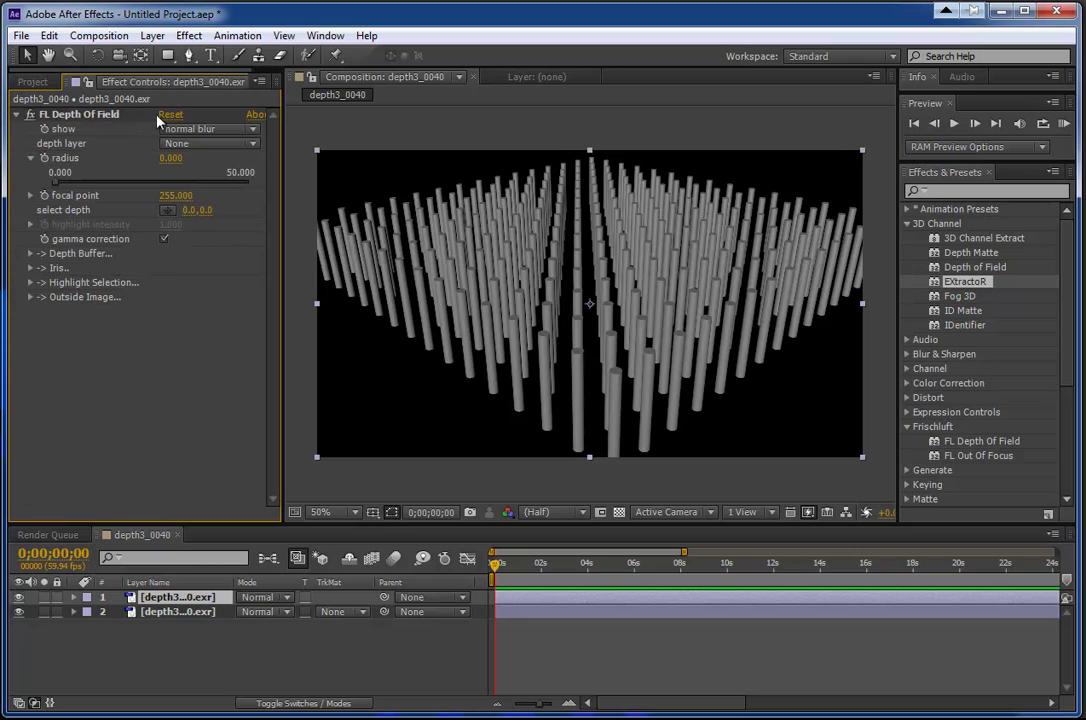
Hide the top depth3_0040.exr layer and apply the EXtractoR effect to the second depth3_0040.exr layer
click(191, 614)
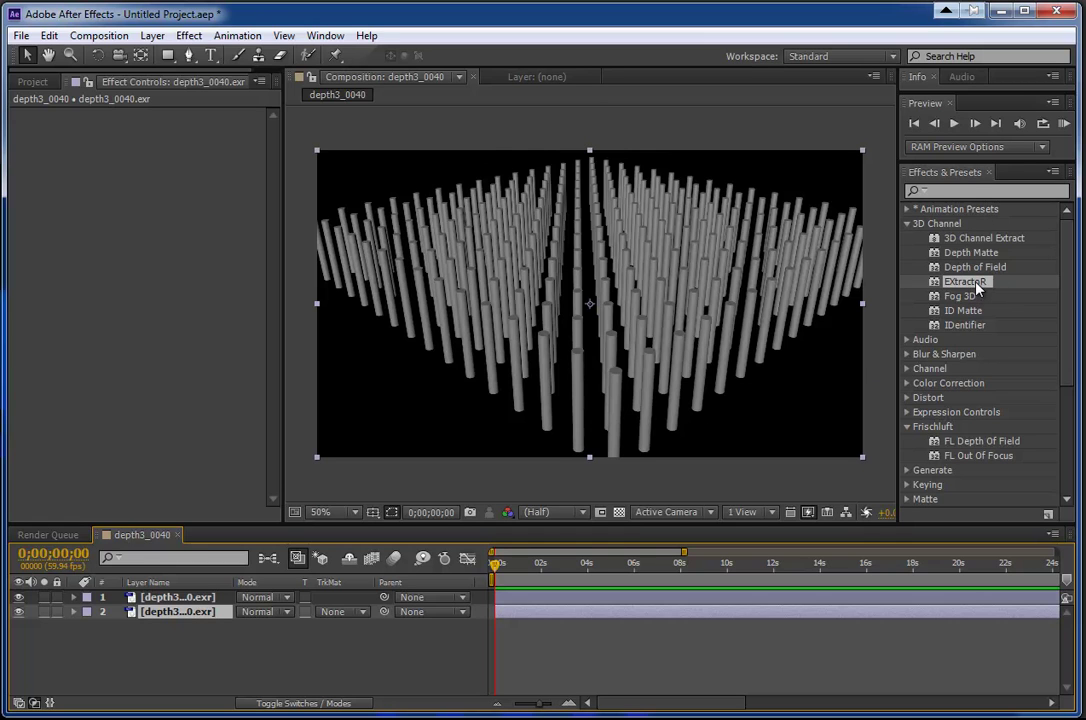
click(18, 597)
drag(968, 285, 688, 330)
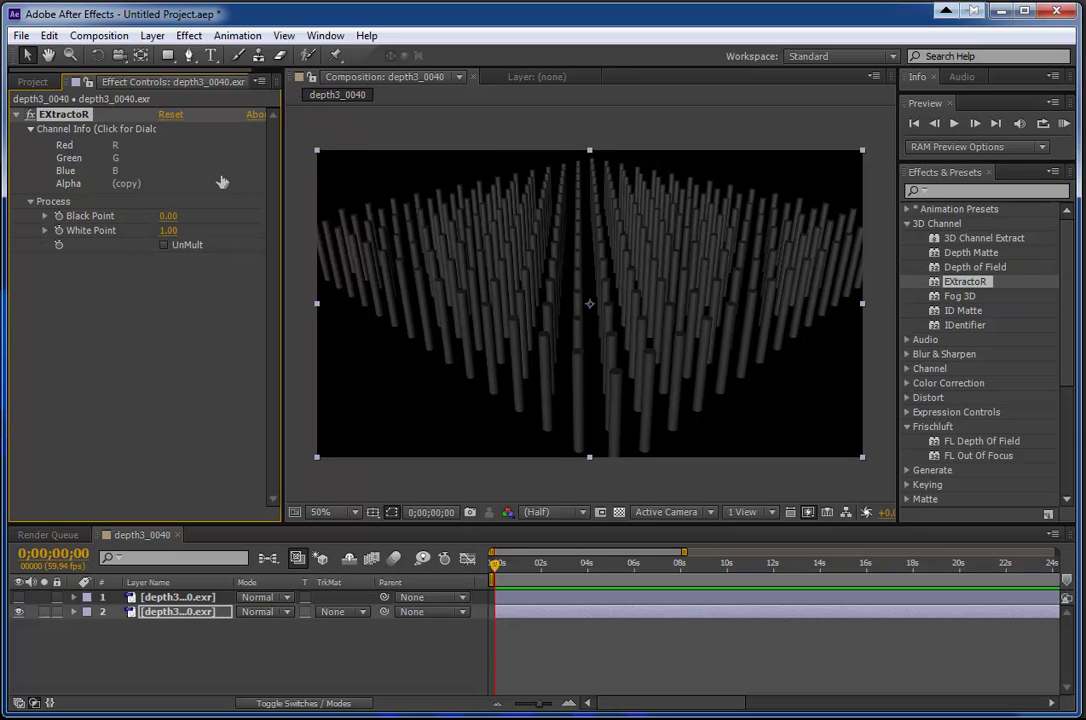
Assign #0001#Depth.Y to the red, green and blue channels of the EXtractoR effect
click(70, 148)
drag(594, 359, 543, 229)
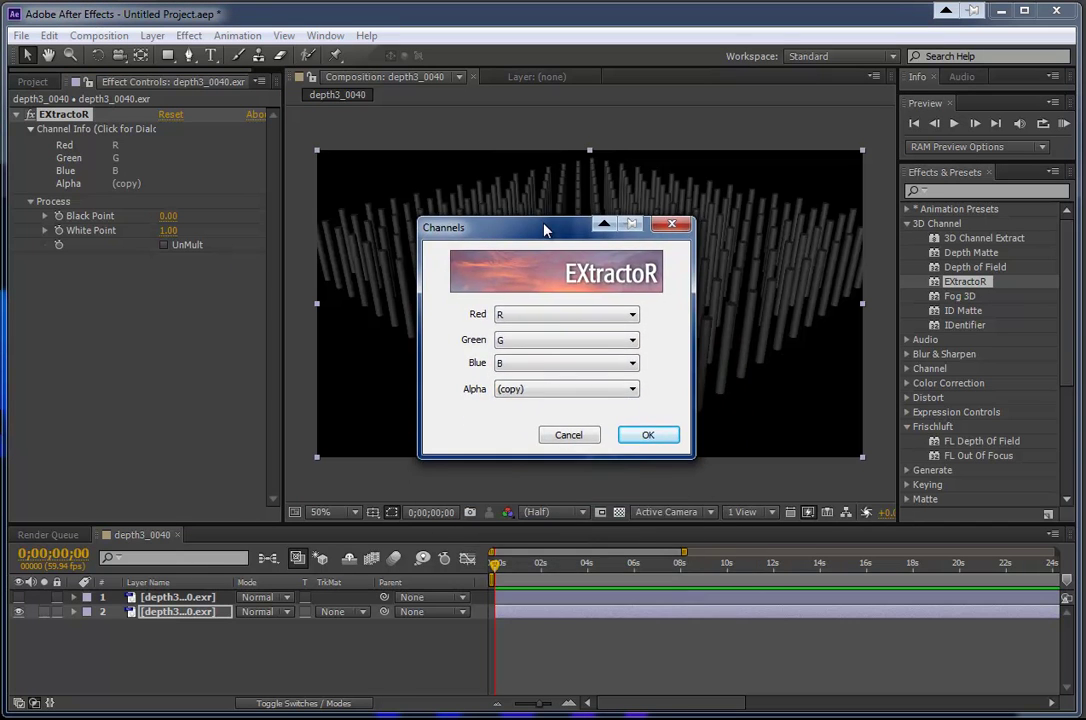
click(565, 316)
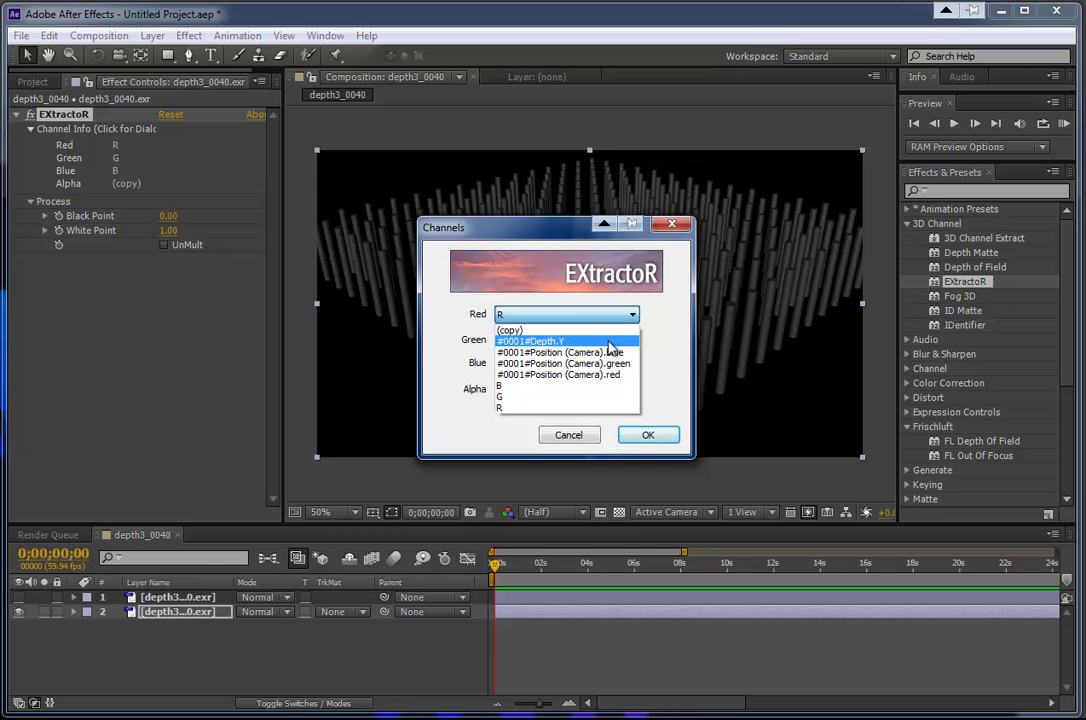
click(555, 345)
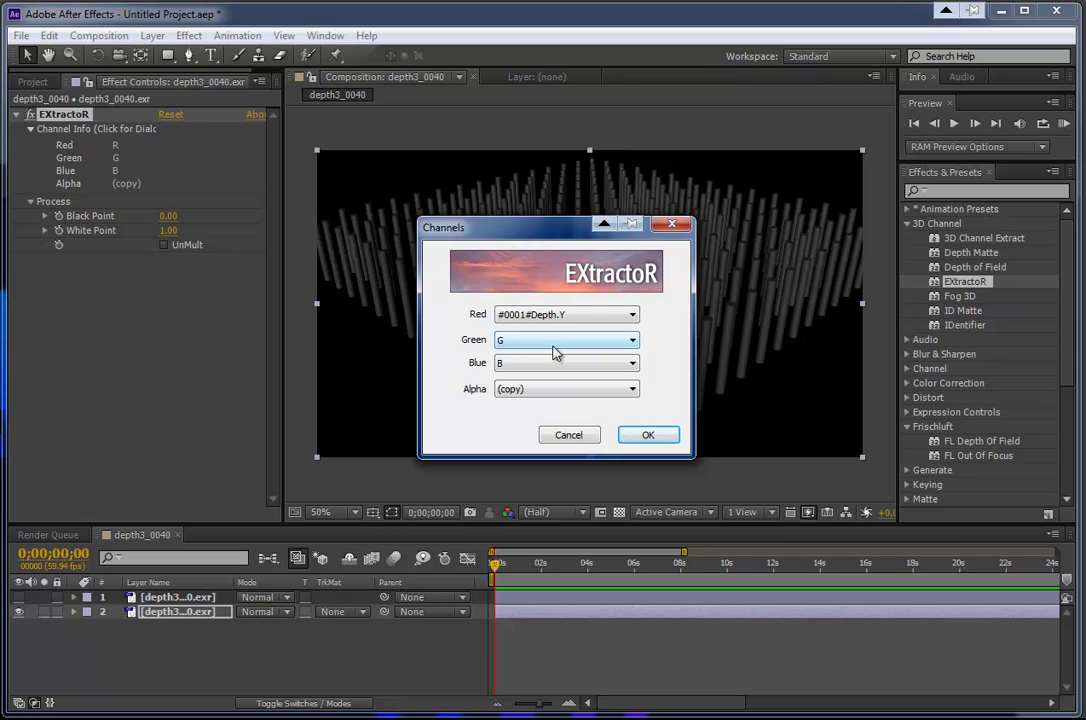
click(552, 350)
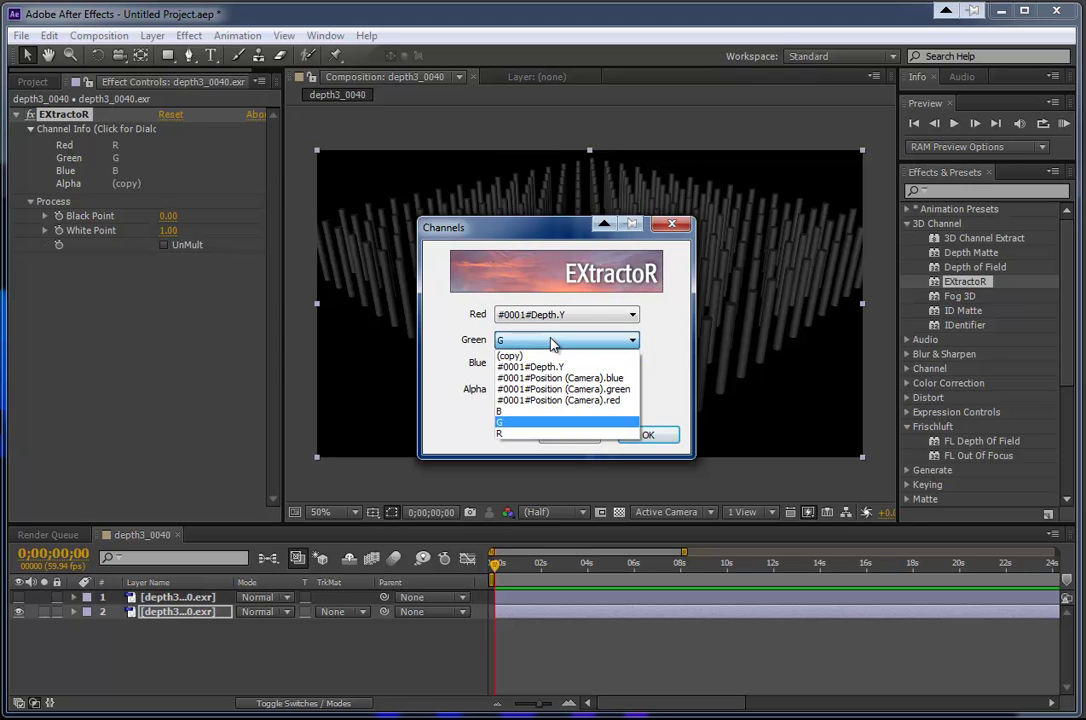
click(552, 368)
click(553, 364)
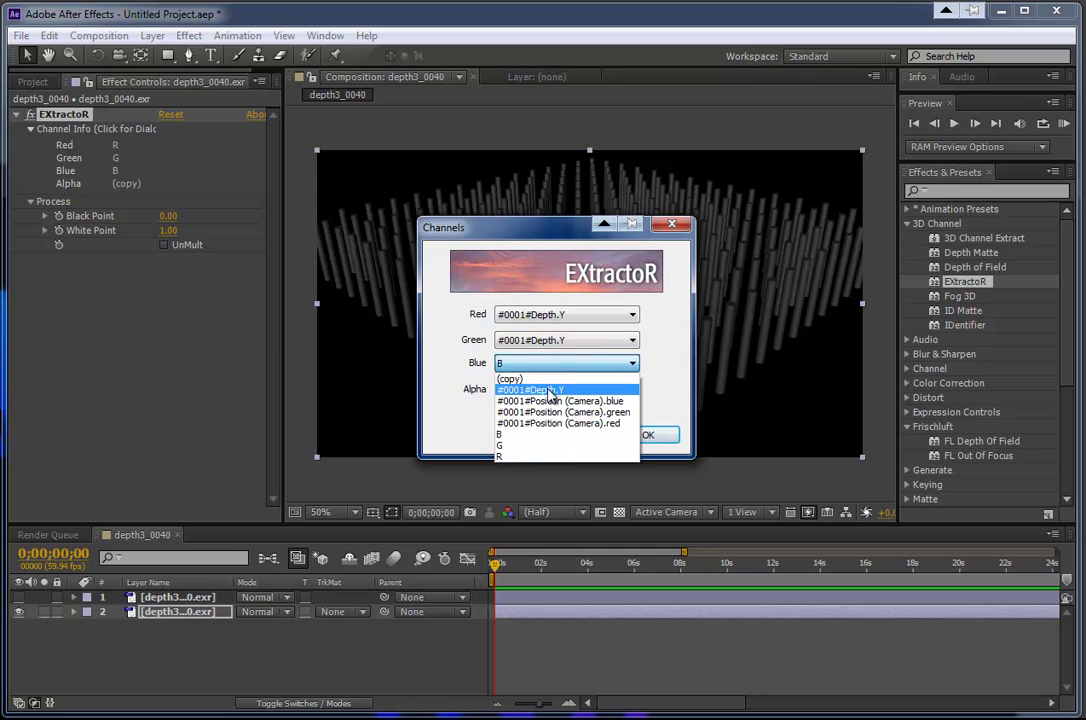
click(551, 391)
click(640, 434)
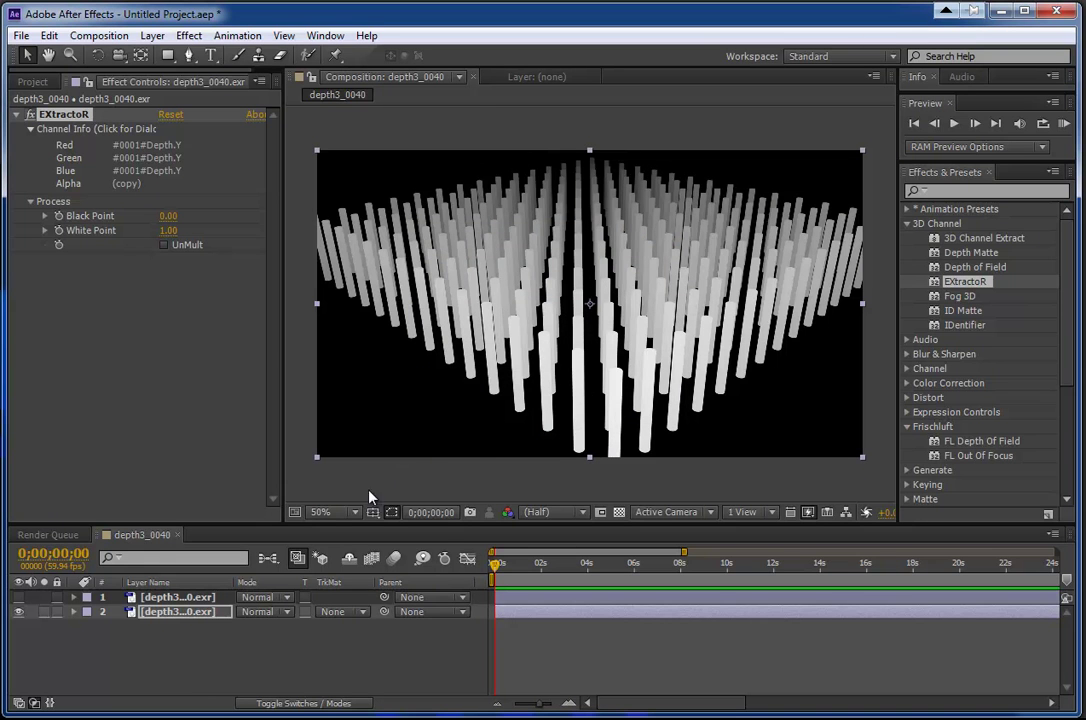
Examine the cylinder edges in the extracted depth pass at 100% and 200% magnification
click(322, 512)
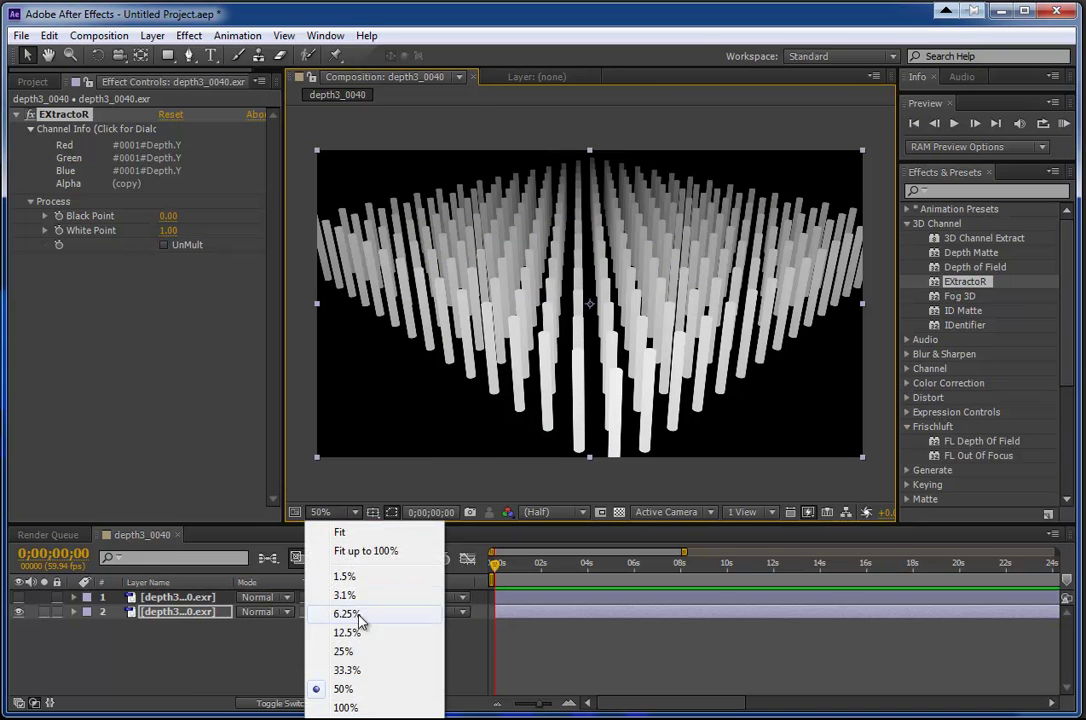
click(345, 707)
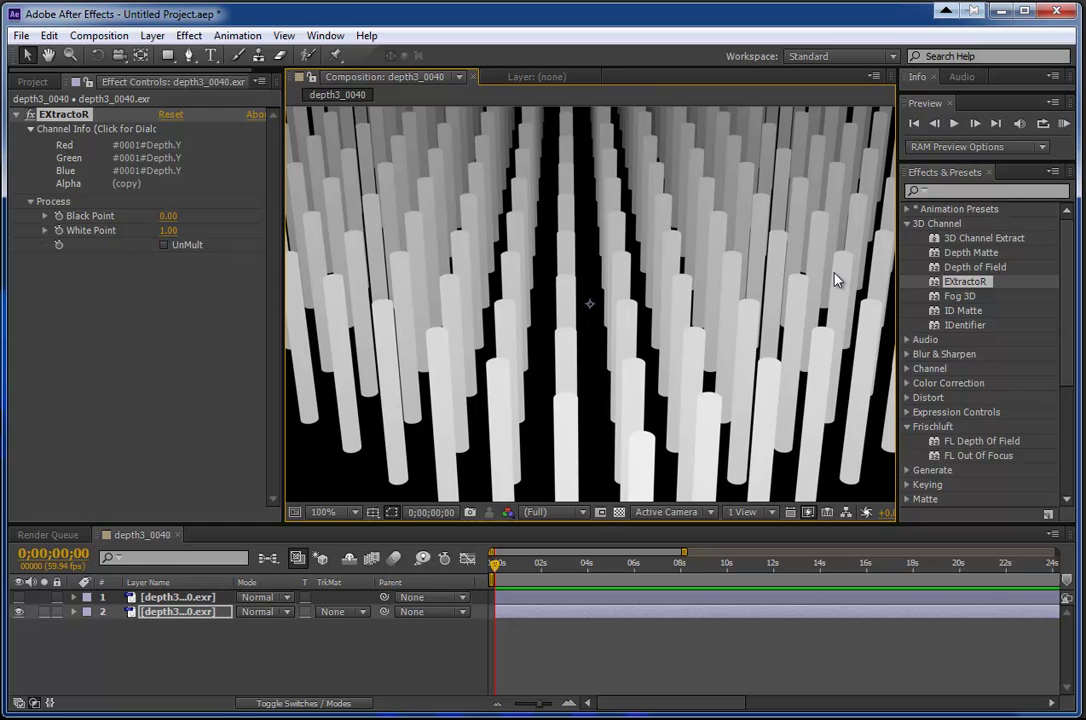
drag(657, 268, 792, 330)
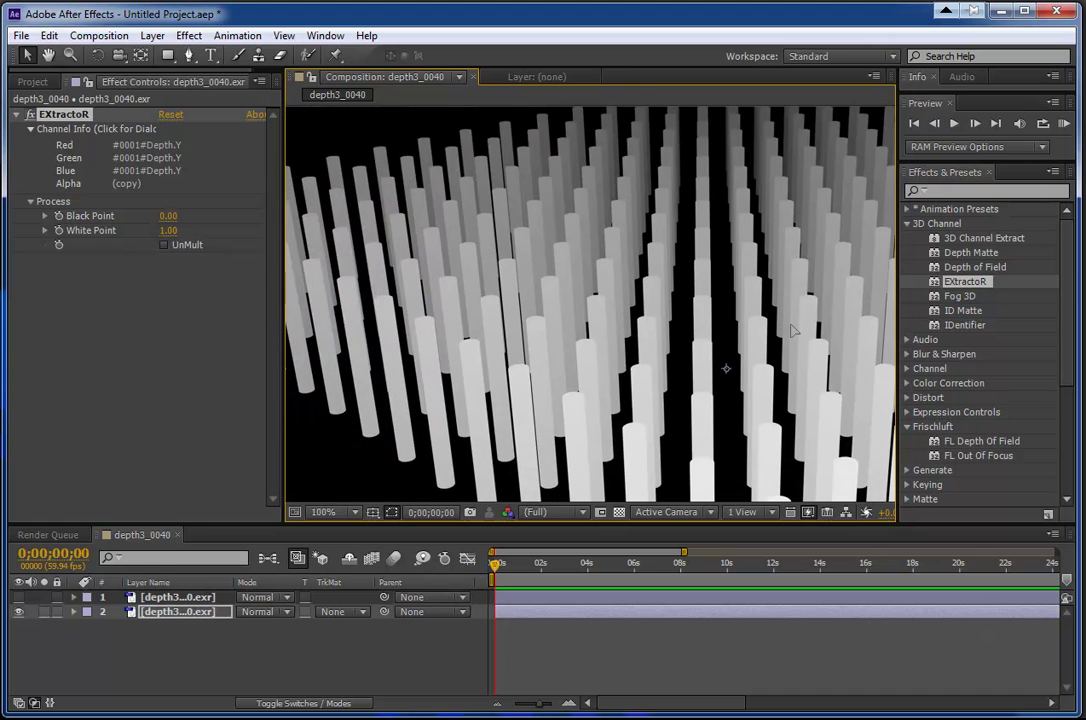
click(322, 512)
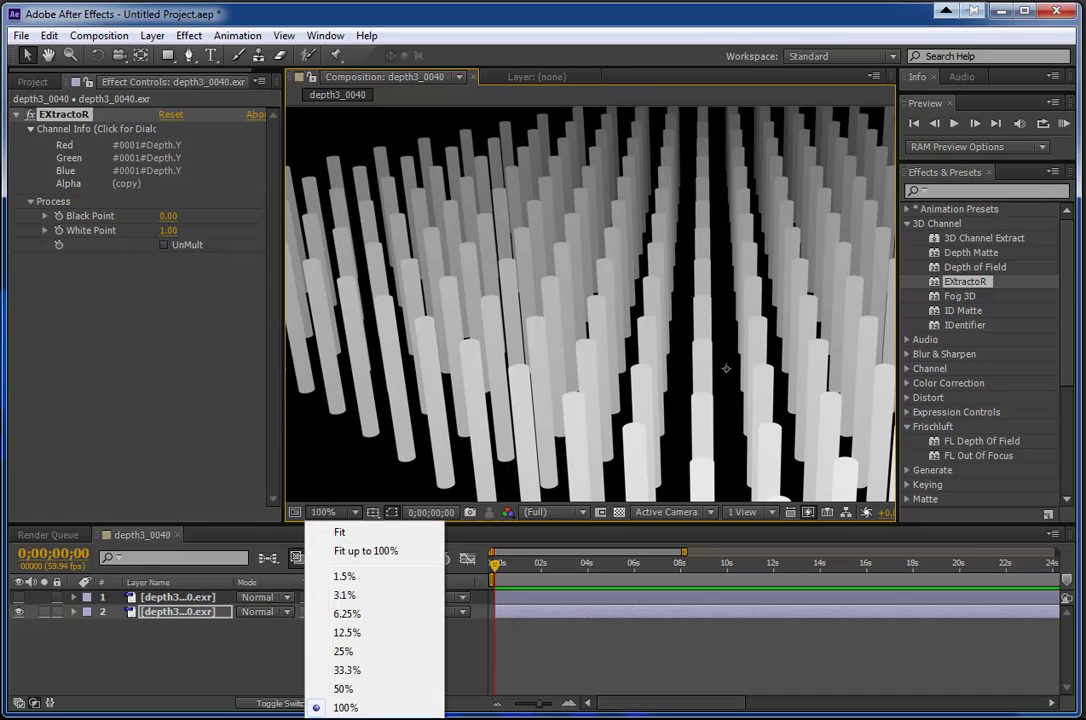
click(340, 717)
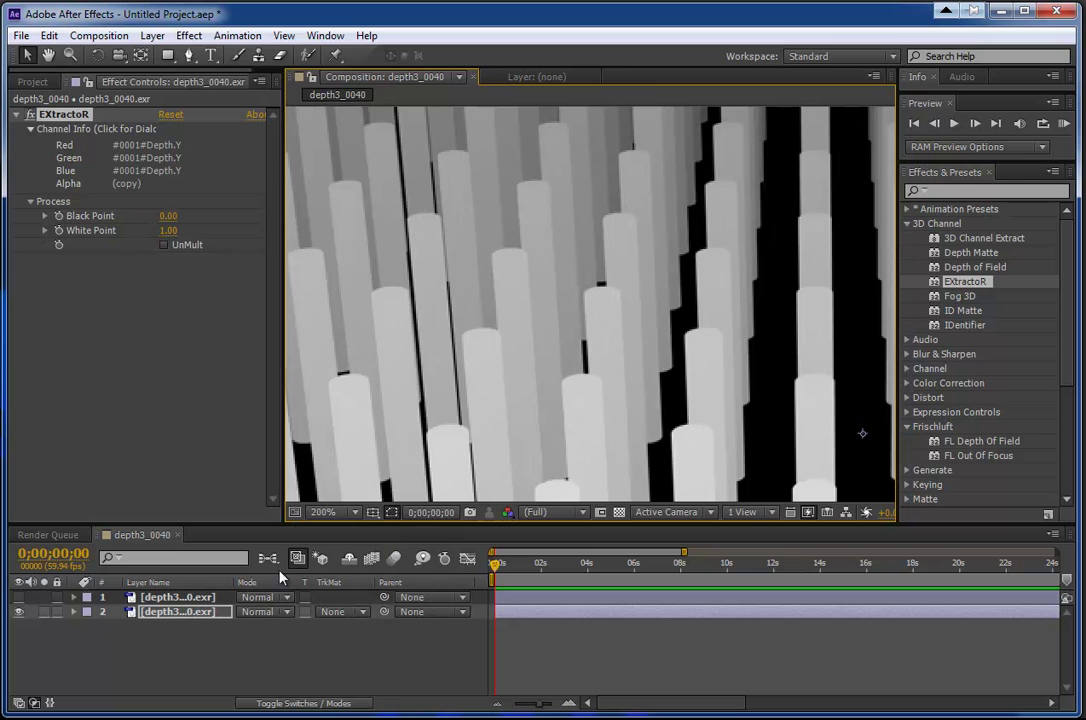
click(322, 512)
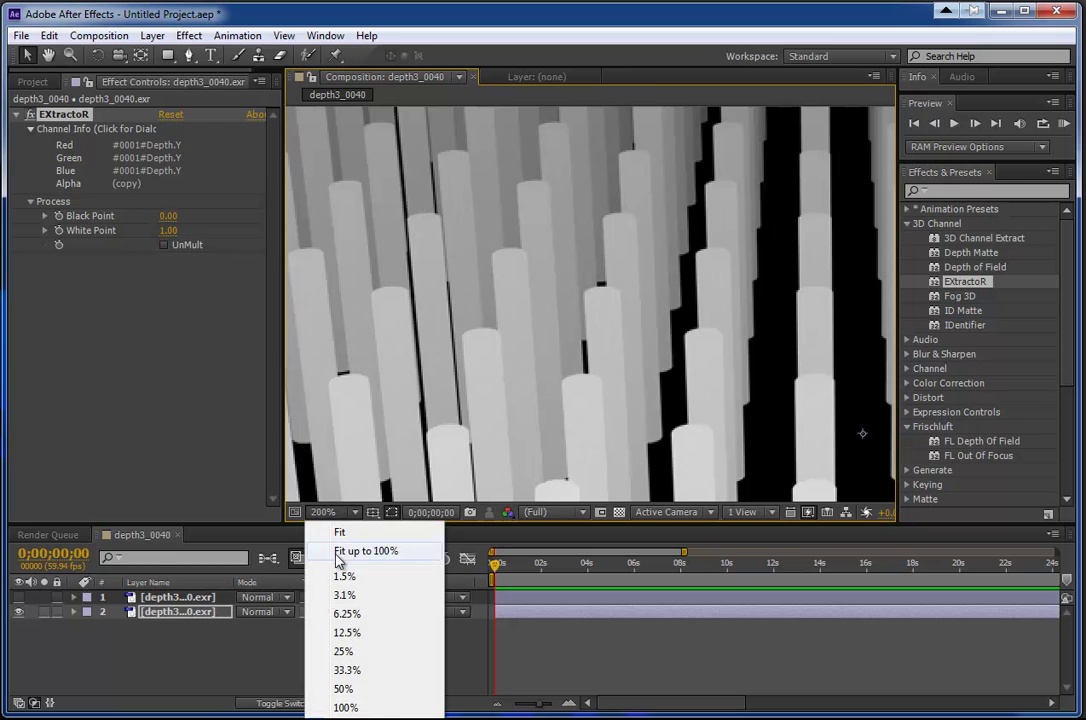
click(347, 708)
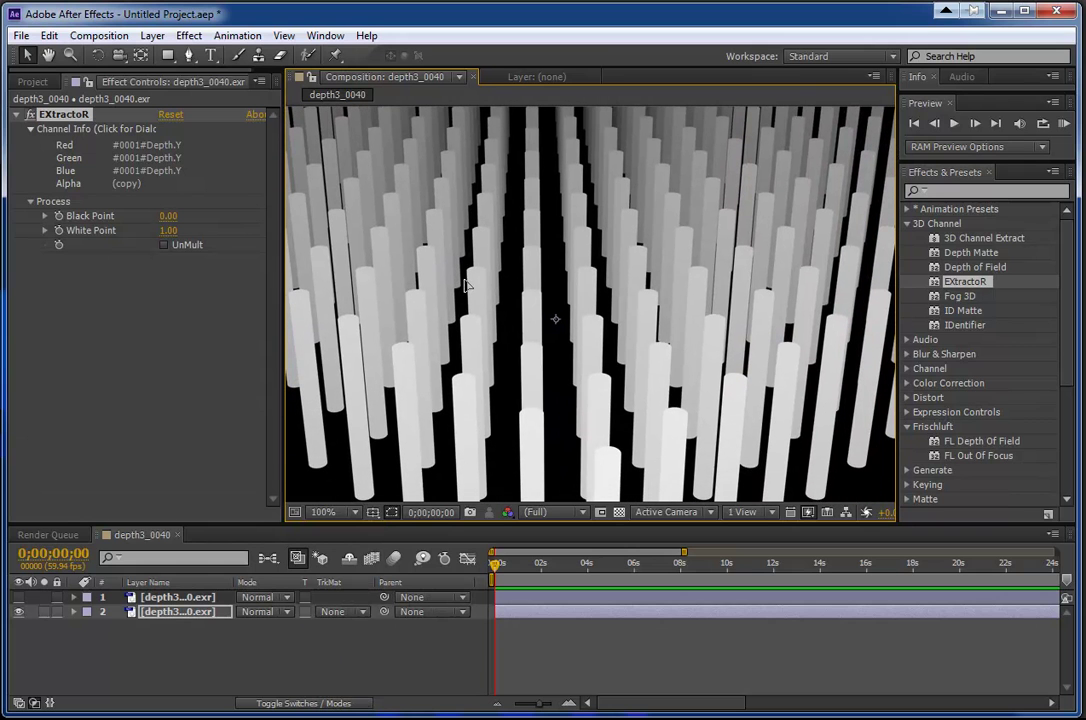
Redo the undone EXtractoR channel assignment on the second layer
click(182, 612)
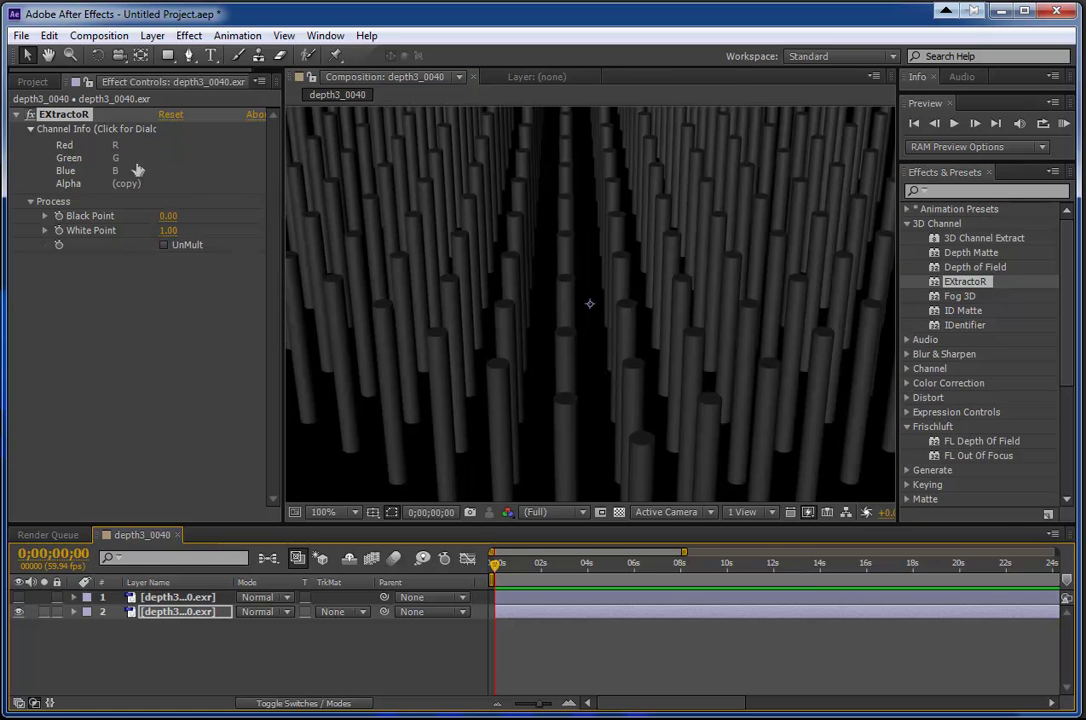
click(49, 36)
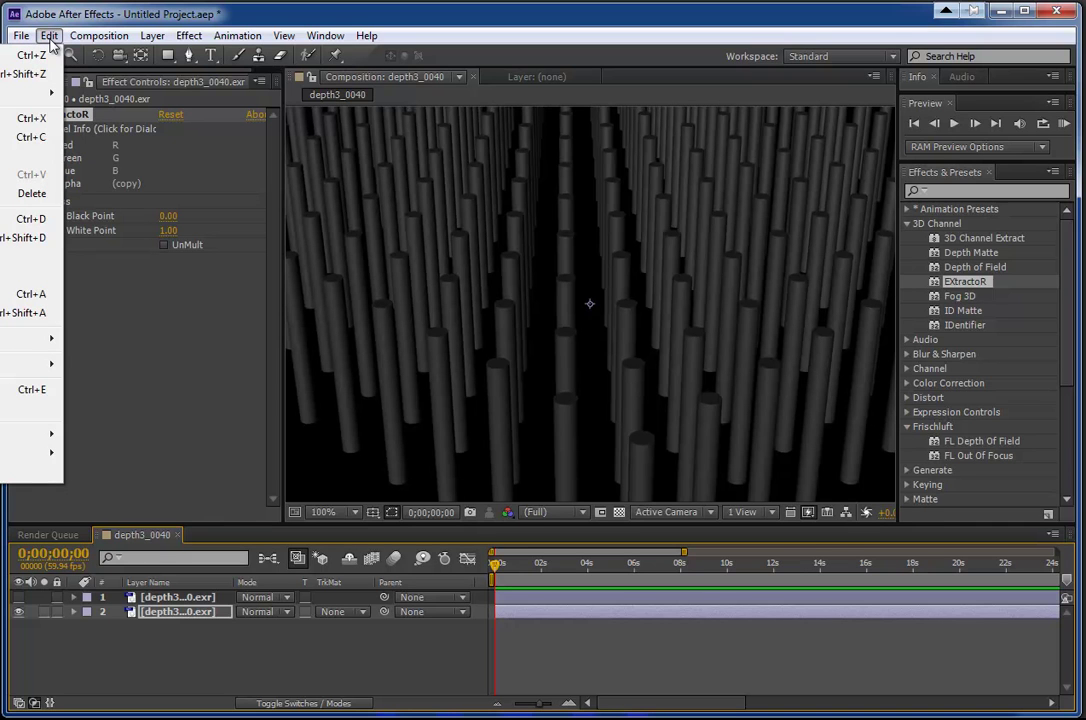
click(30, 74)
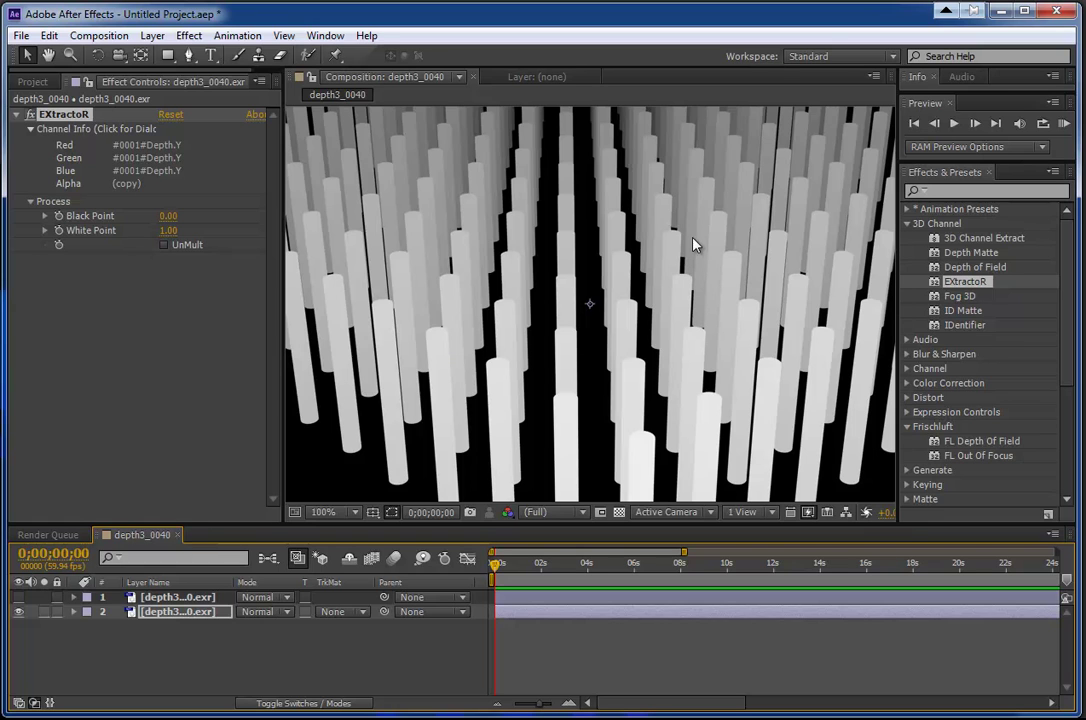
Assign #0001#Position (Camera).blue to the red, green and blue channels of the EXtractoR effect
click(133, 128)
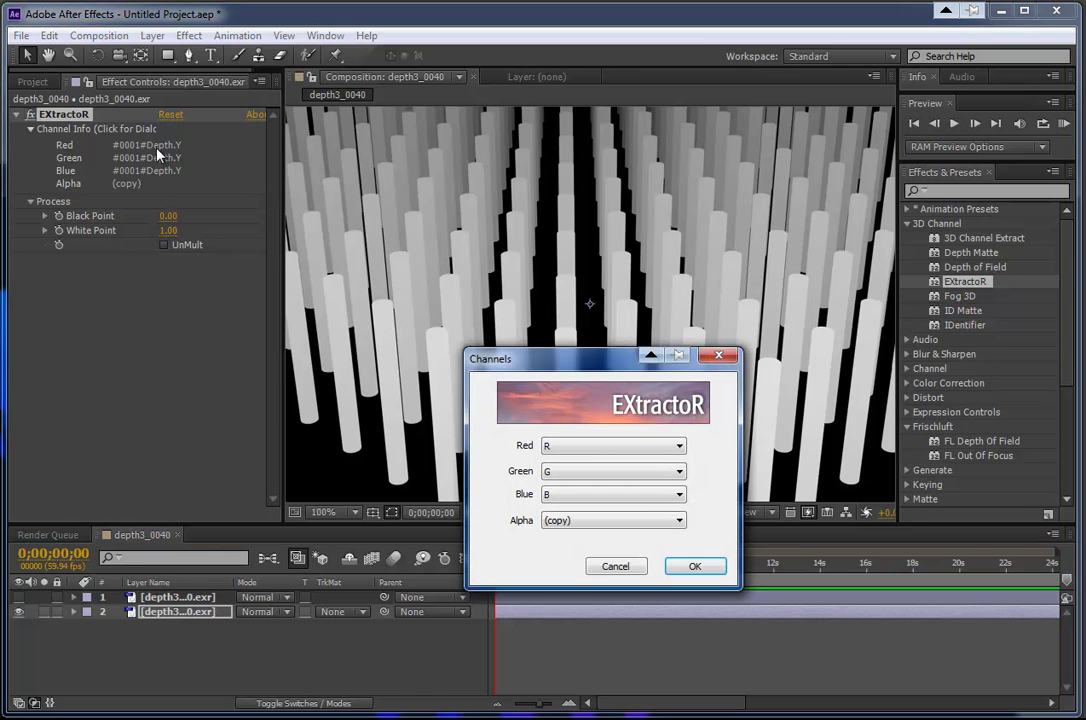
click(610, 446)
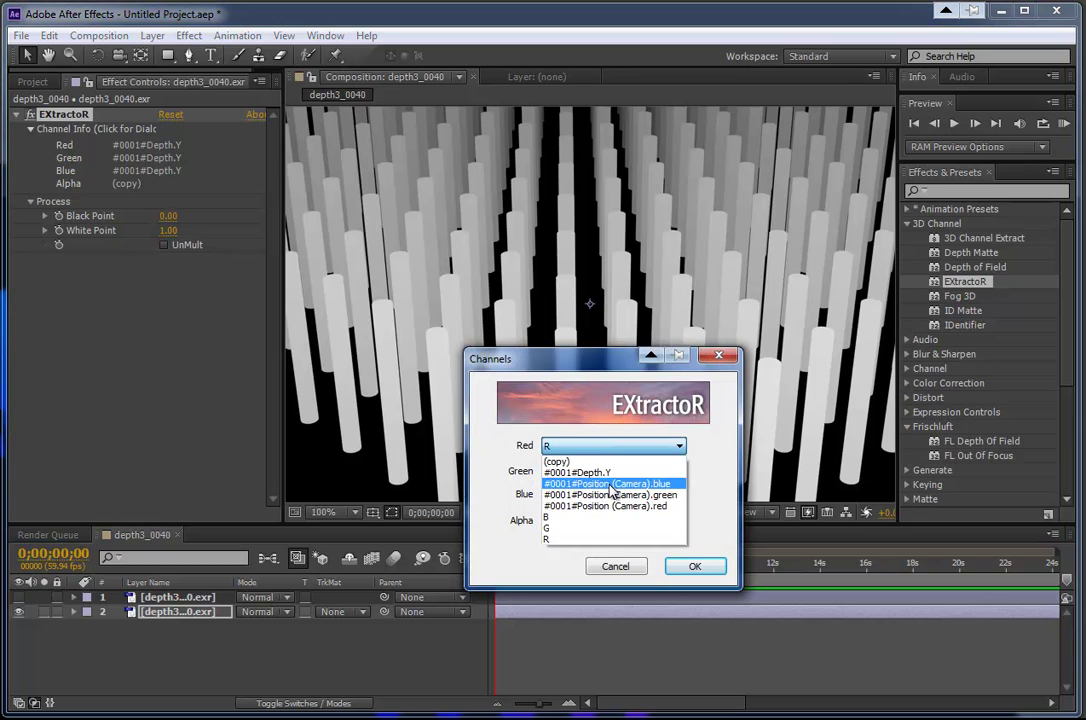
click(612, 486)
click(612, 471)
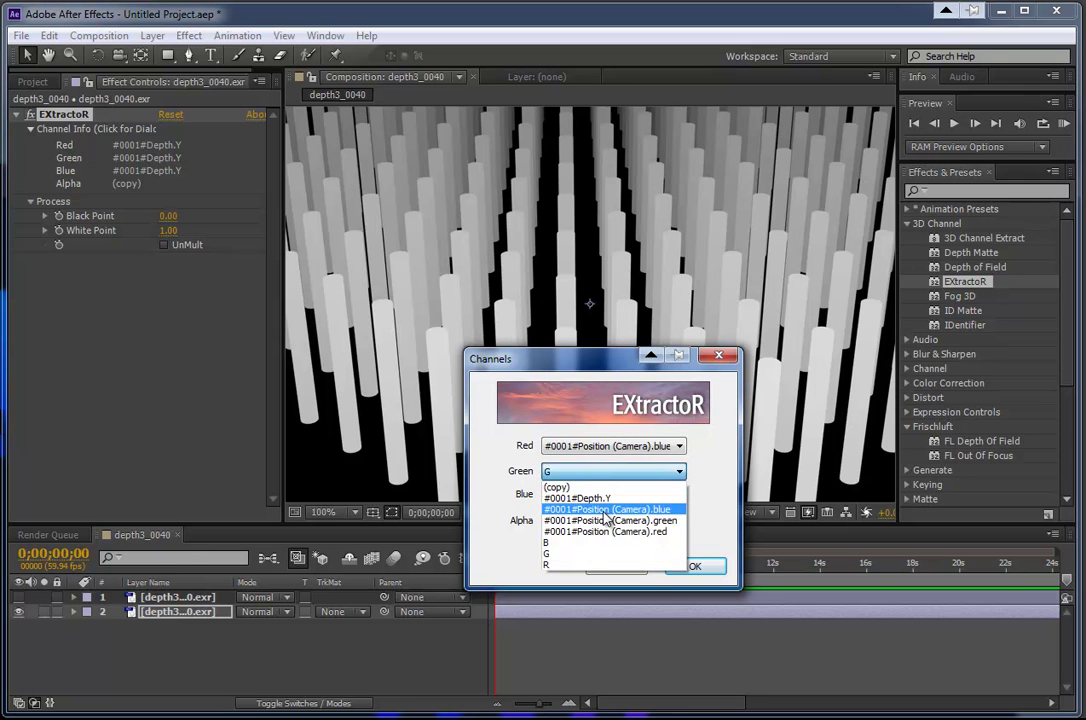
click(606, 510)
click(612, 494)
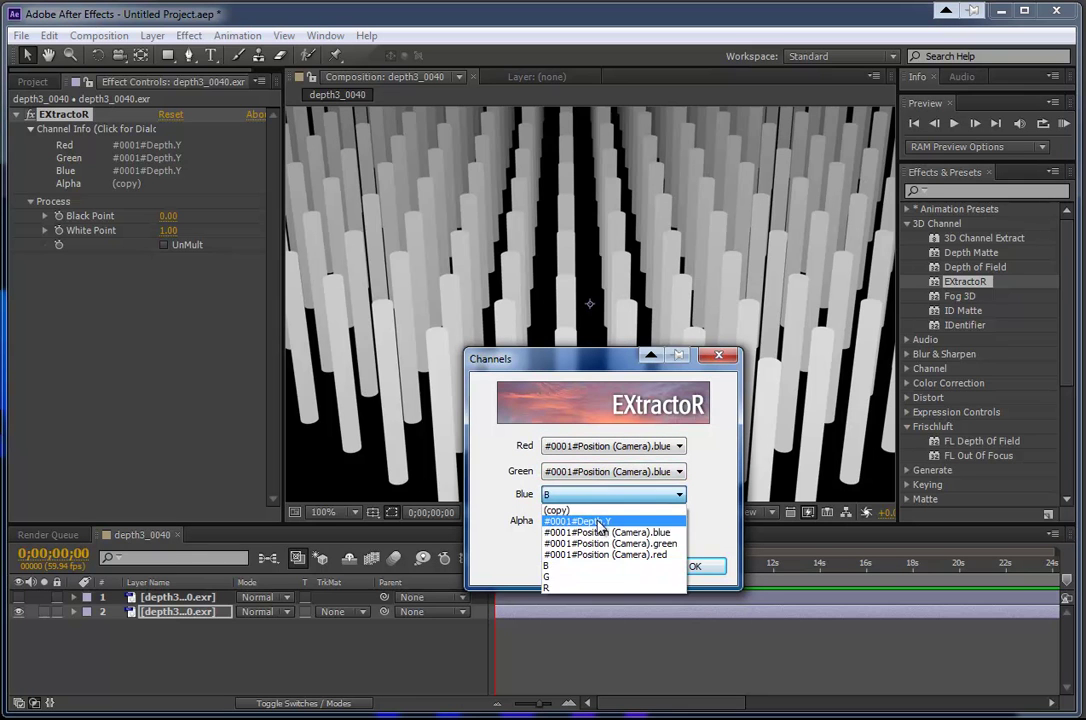
click(600, 532)
click(694, 567)
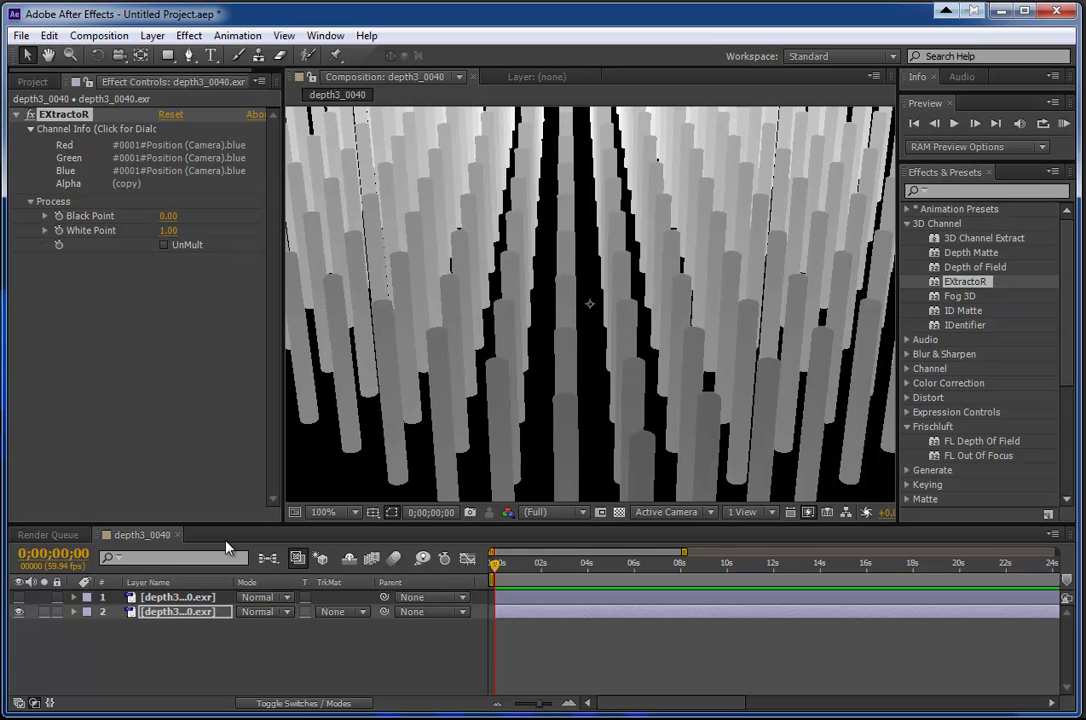
Pre-compose the second layer with the extracted position pass, moving all attributes into the new composition
click(325, 512)
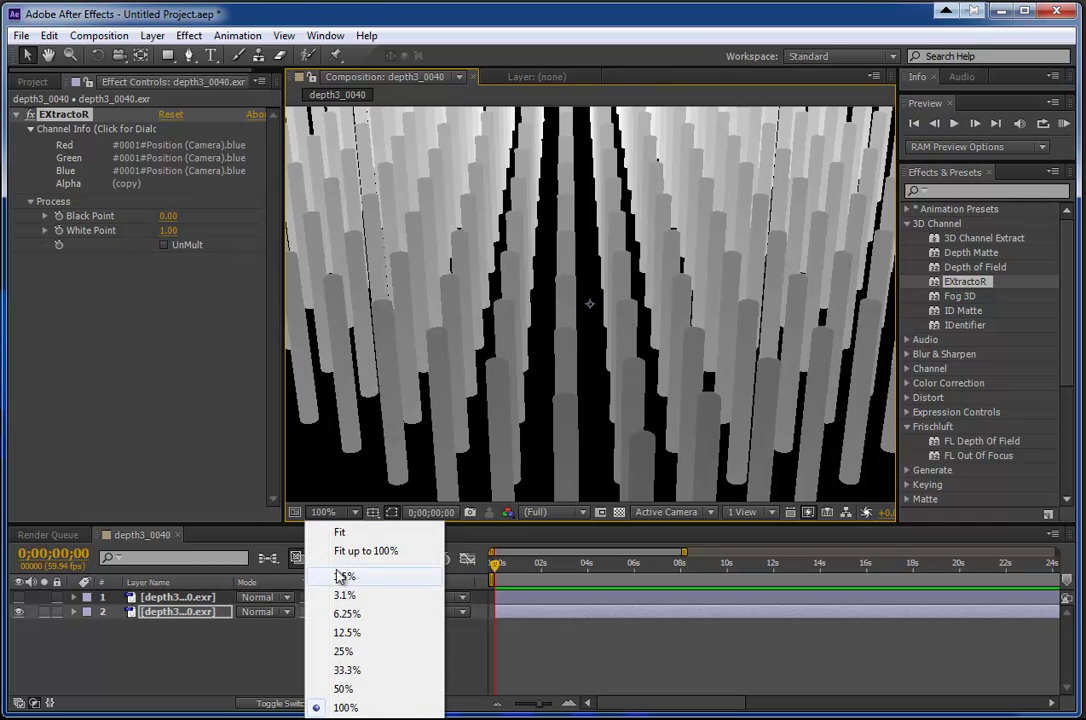
click(344, 690)
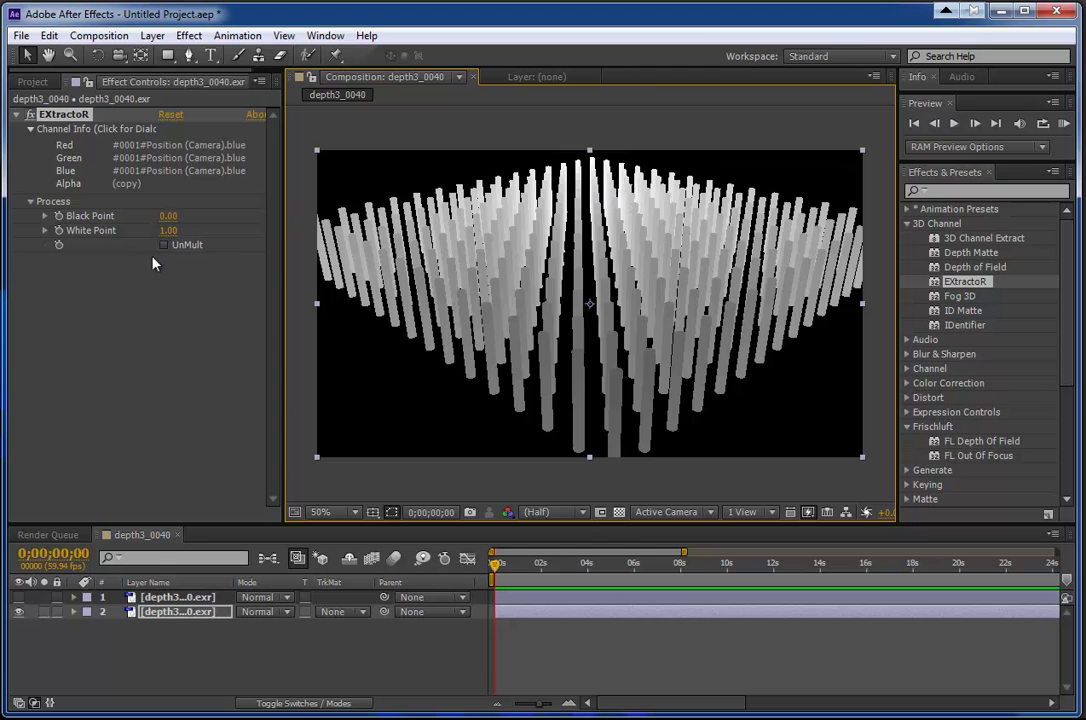
right_click(180, 611)
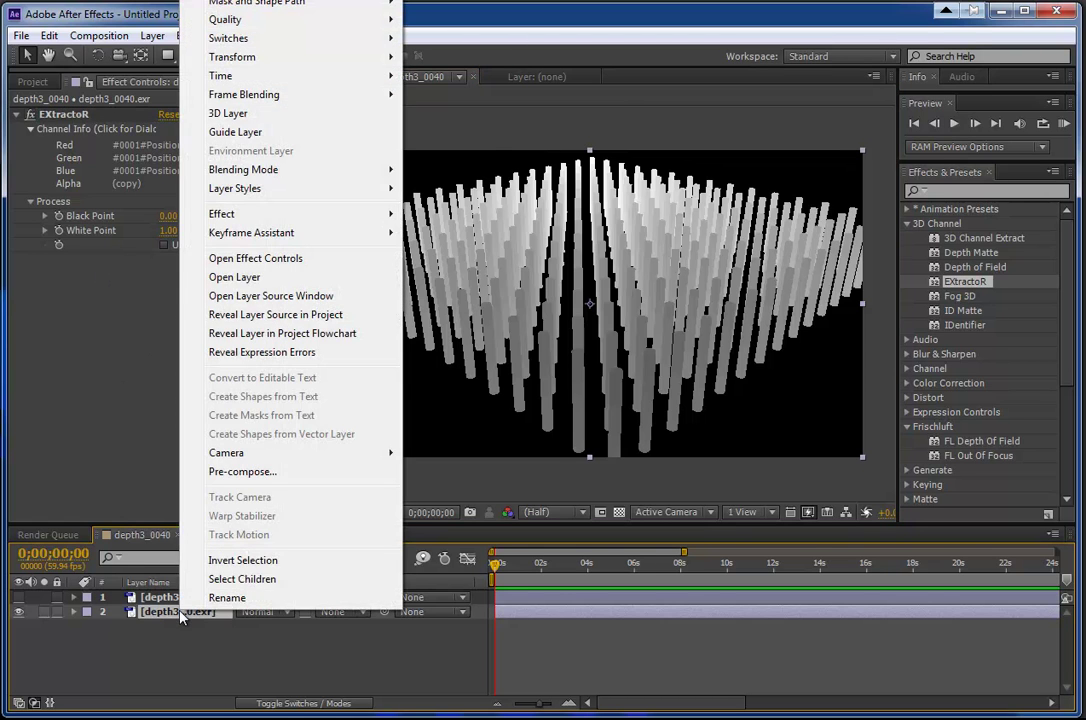
click(259, 473)
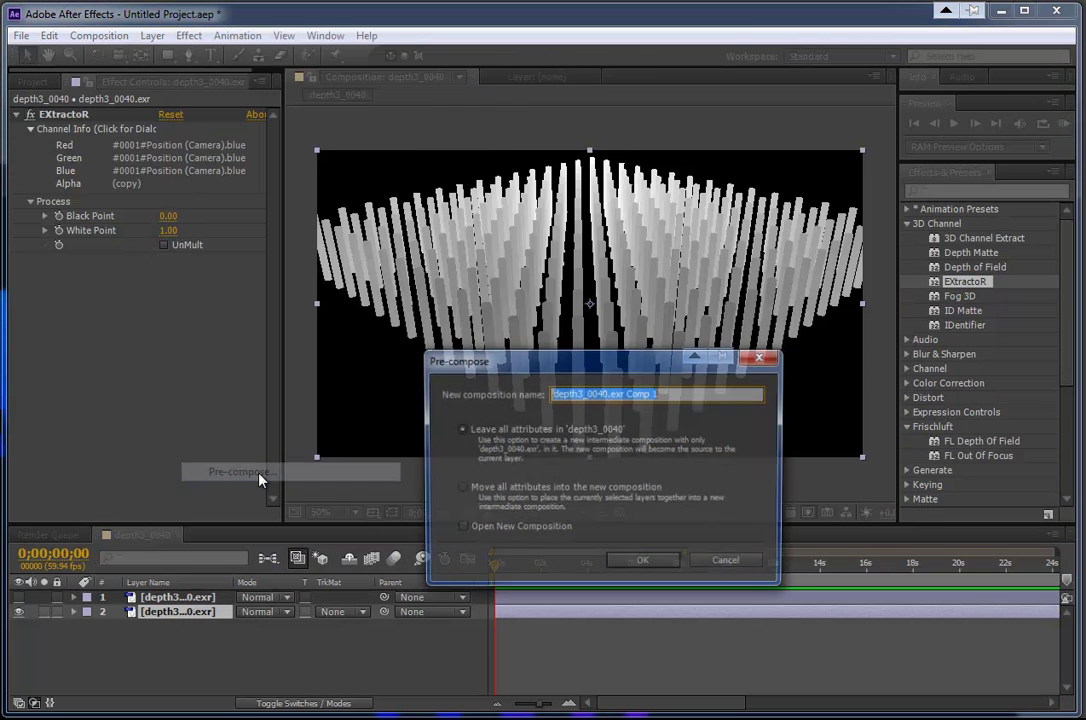
click(470, 490)
click(643, 563)
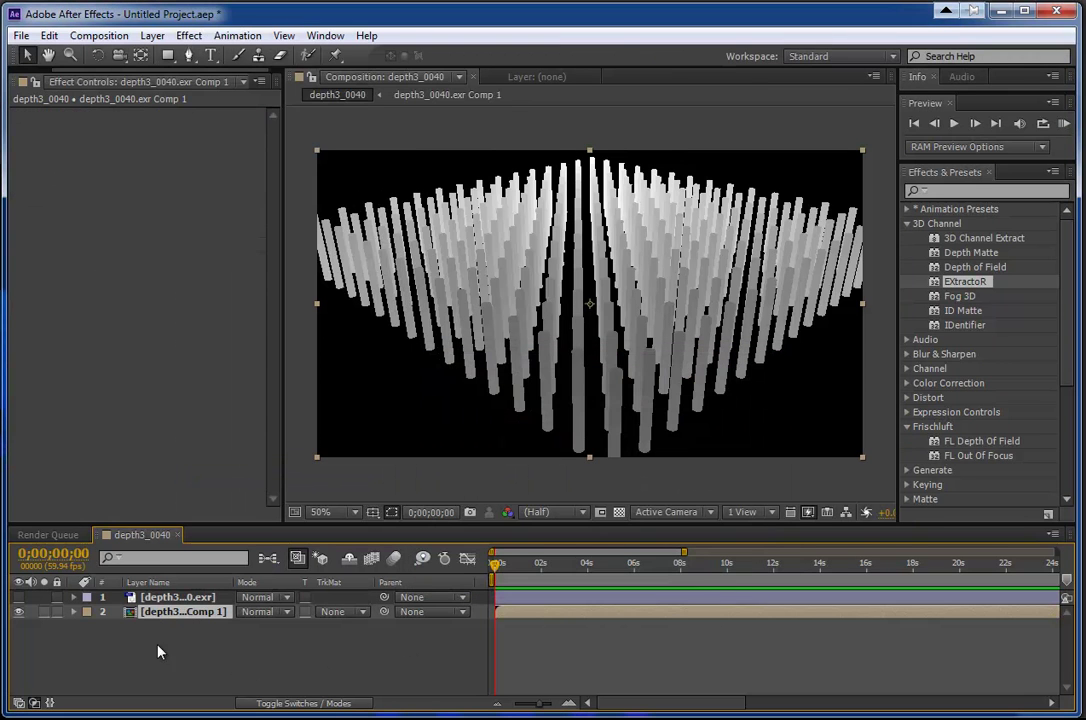
Make the top depth3_0040.exr layer visible again and add another FL Depth Of Field effect to it
click(18, 597)
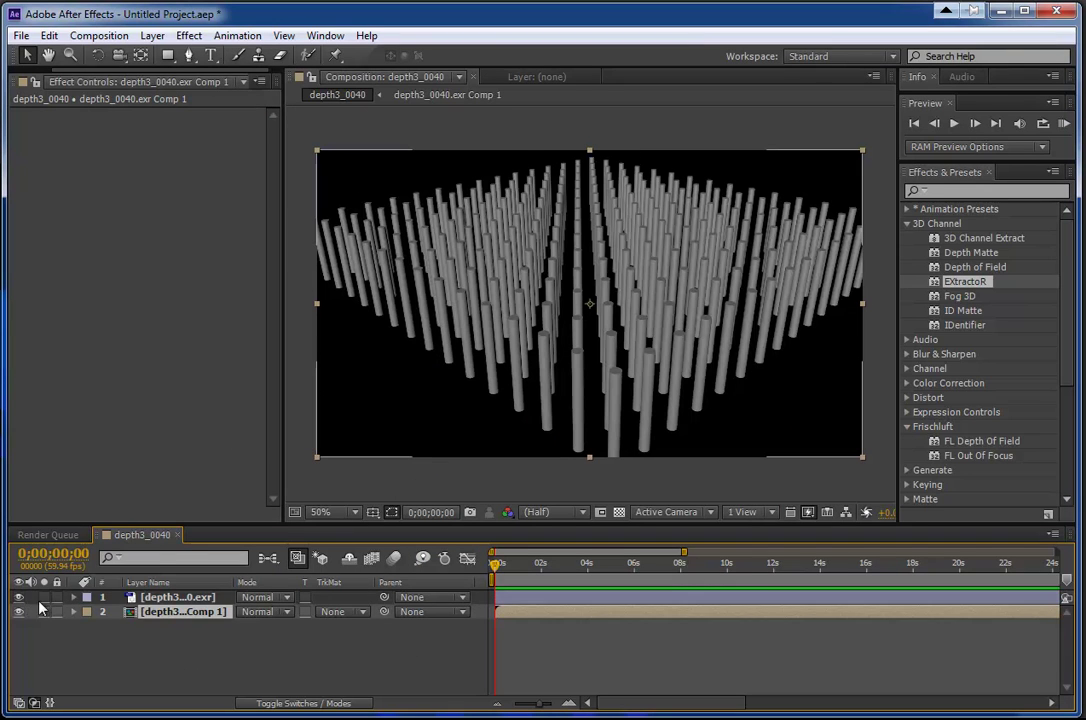
click(196, 598)
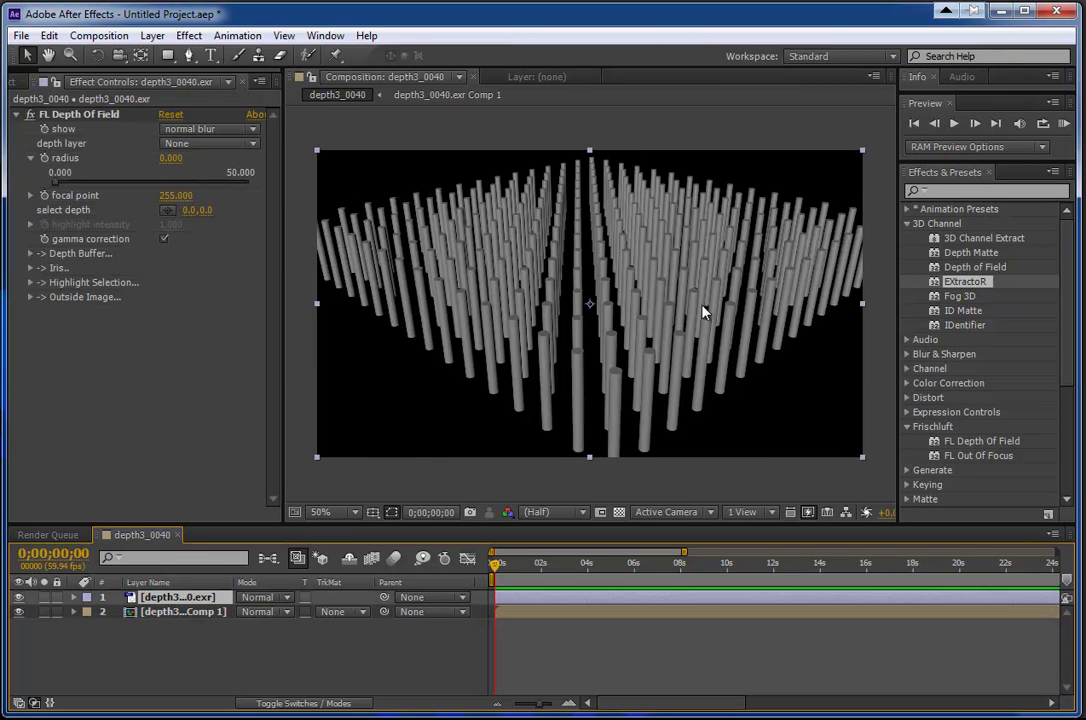
drag(980, 440, 720, 360)
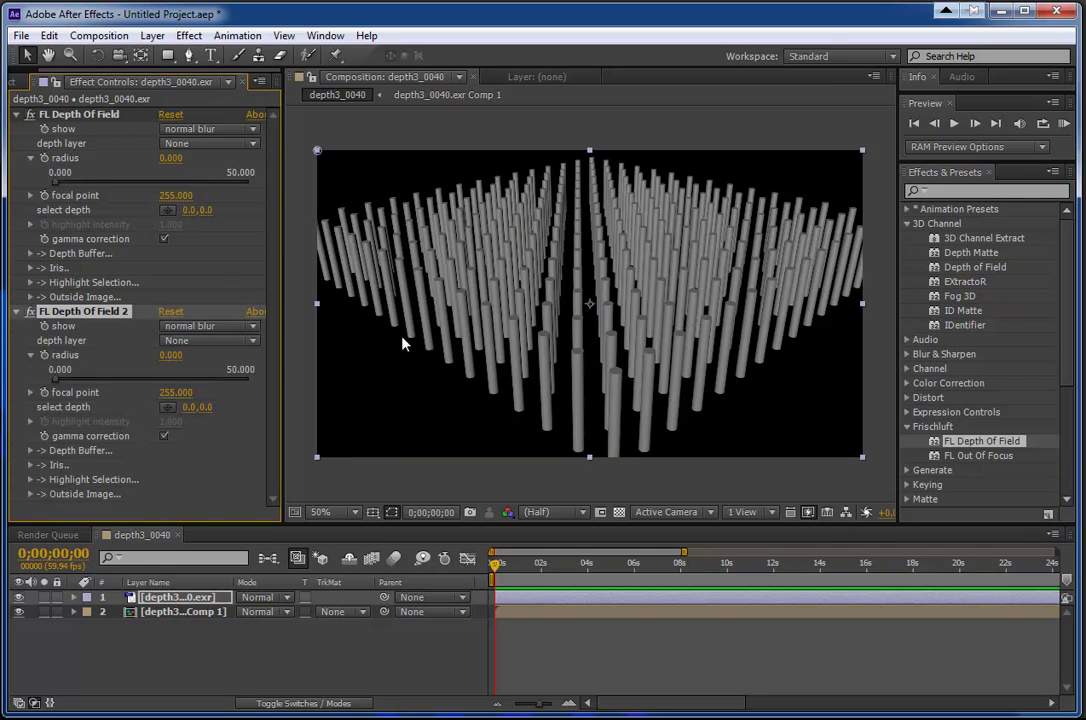
Set the first FL Depth Of Field effect's depth layer to depth3_0040.exr Comp 1 and its radius to about 23.3
click(199, 143)
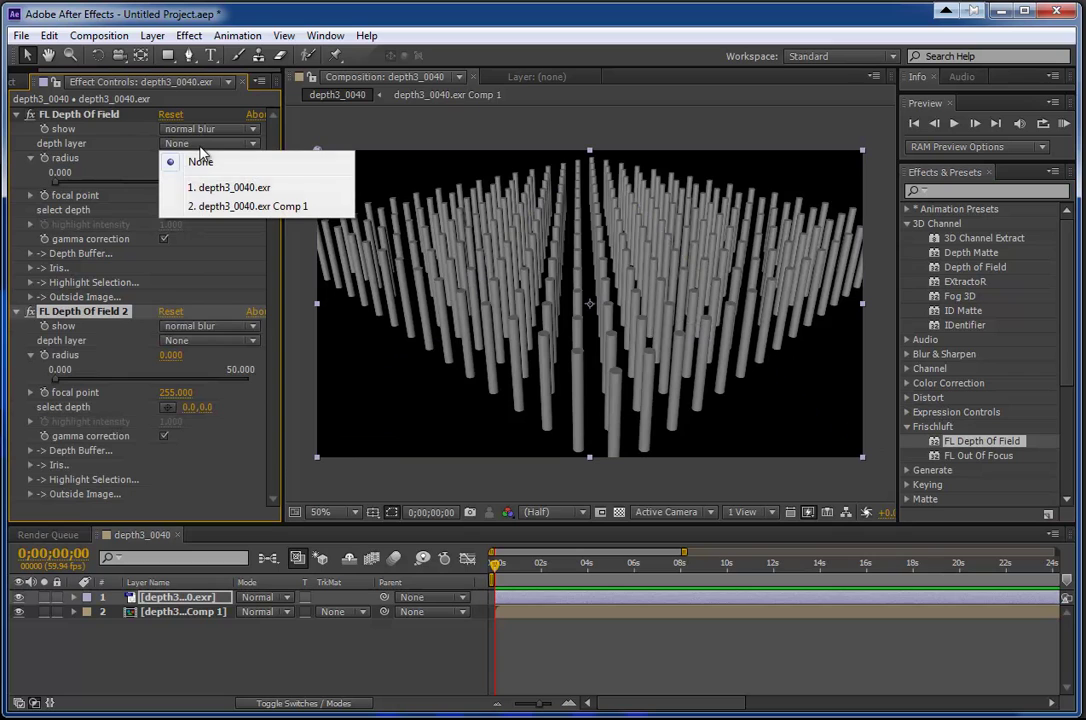
click(212, 206)
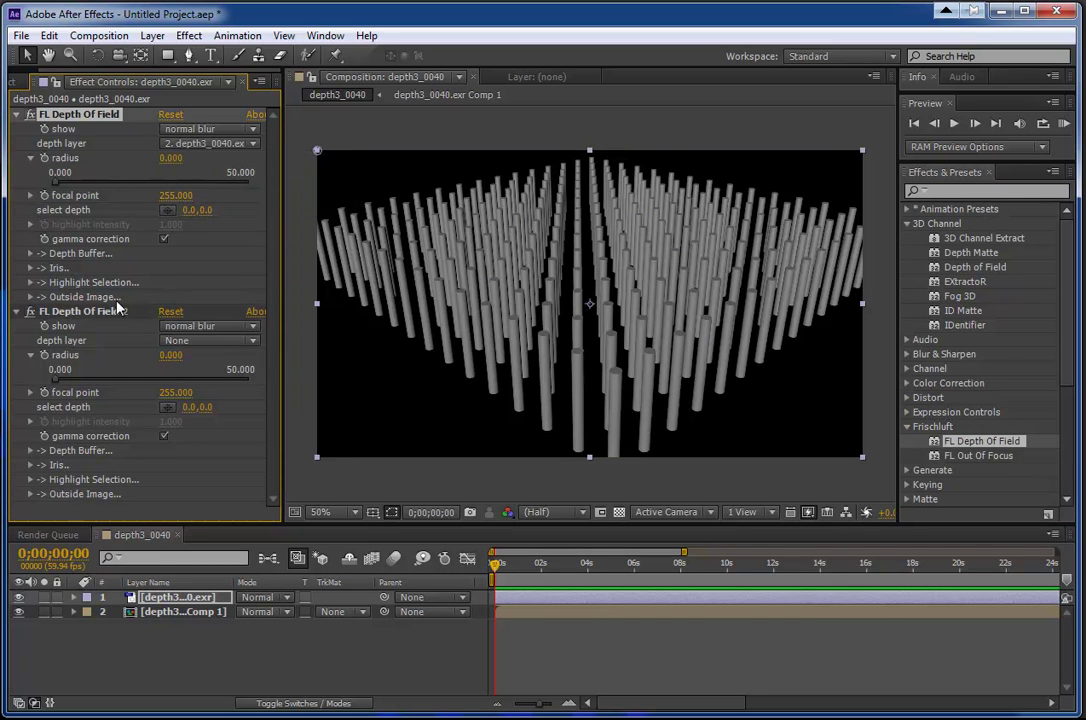
drag(56, 183, 98, 183)
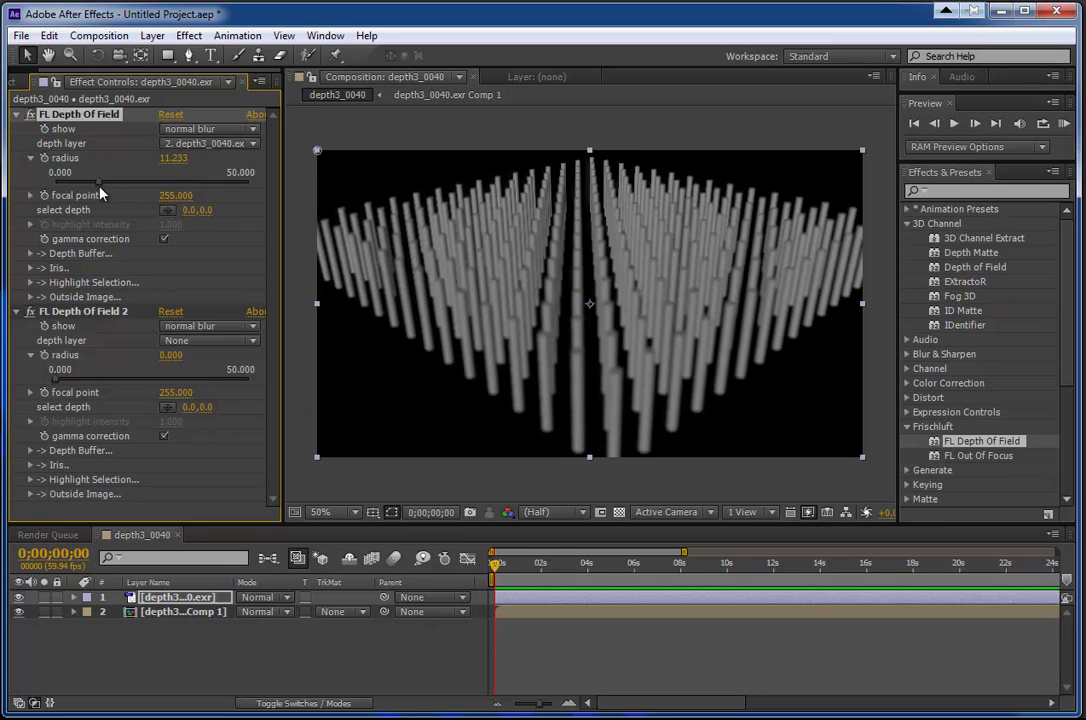
drag(103, 184, 147, 186)
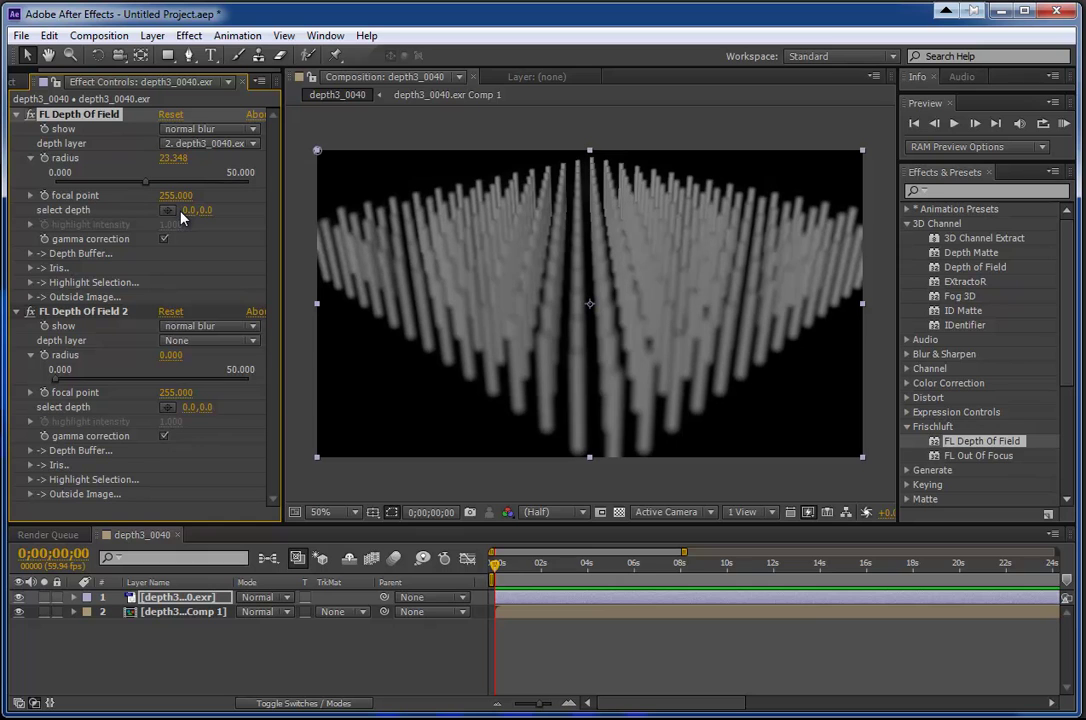
Sample the first effect's focal depth on a central pillar at 678, 374, a distant one at 561, 165, and a near one at 777, 482
click(168, 210)
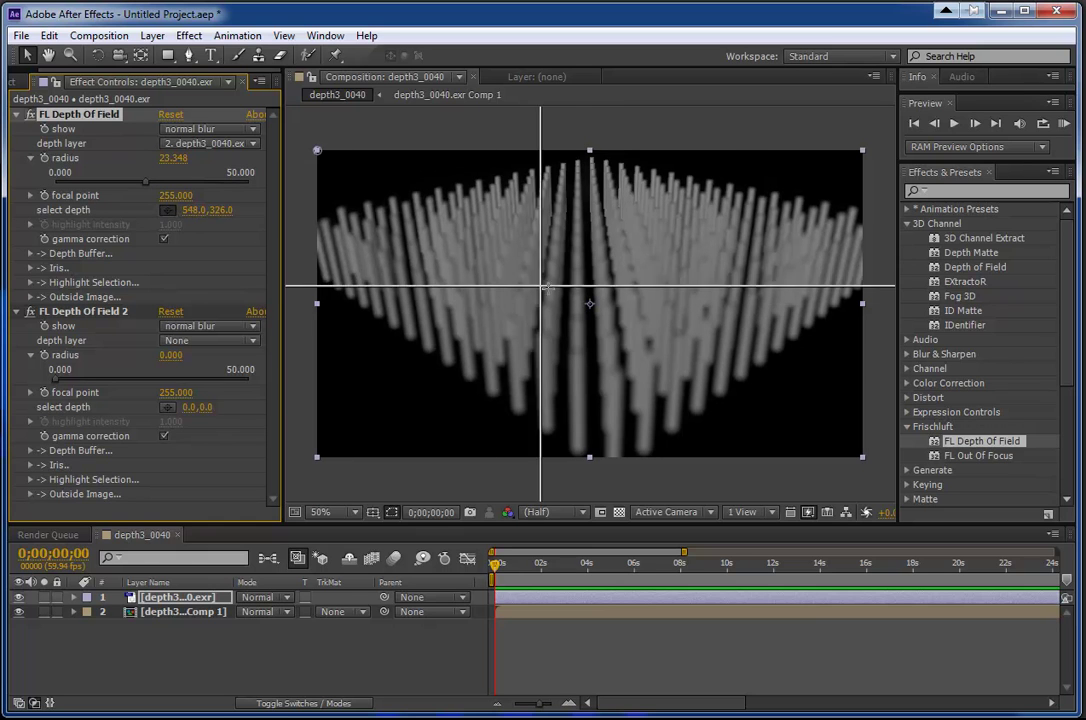
click(604, 309)
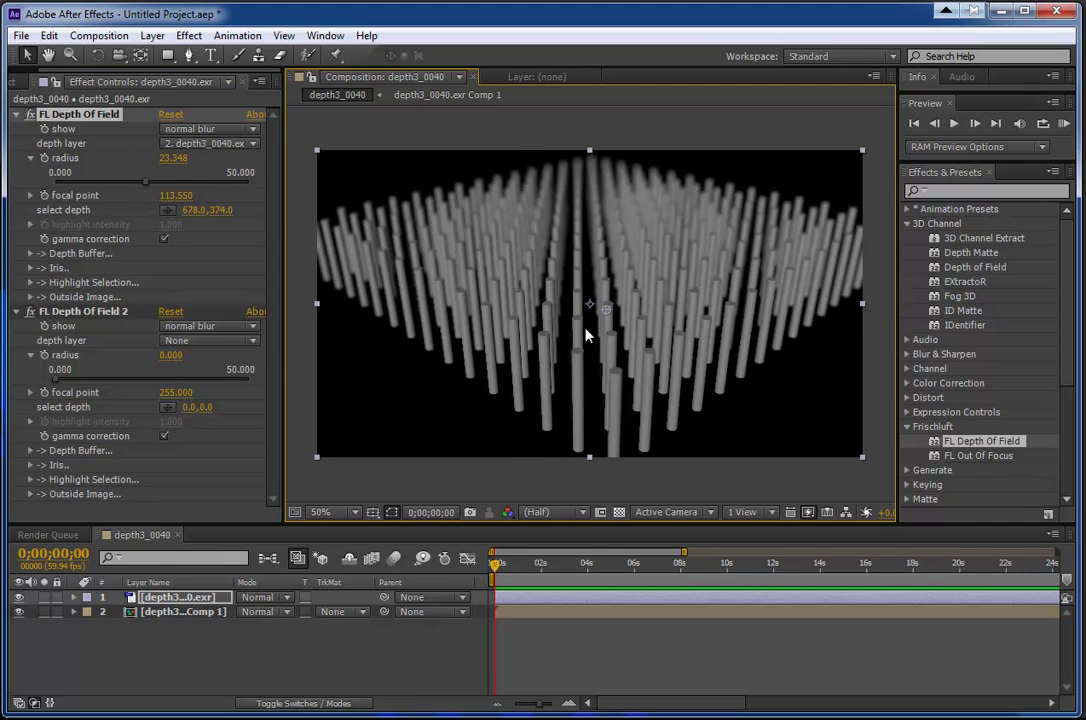
click(328, 513)
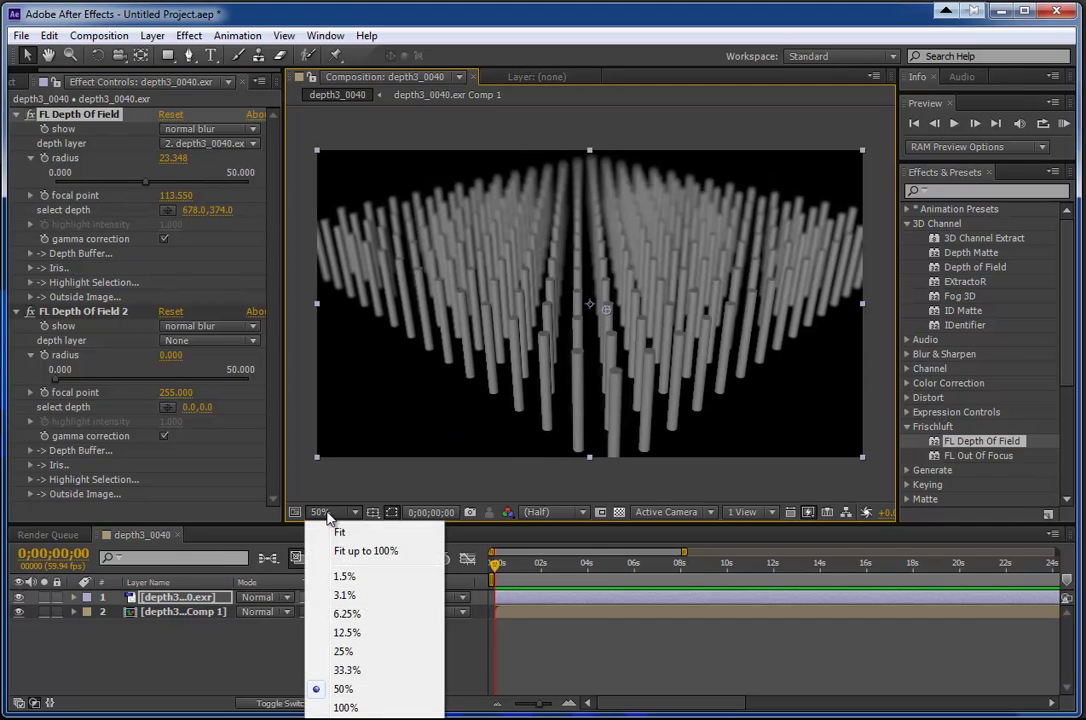
click(342, 707)
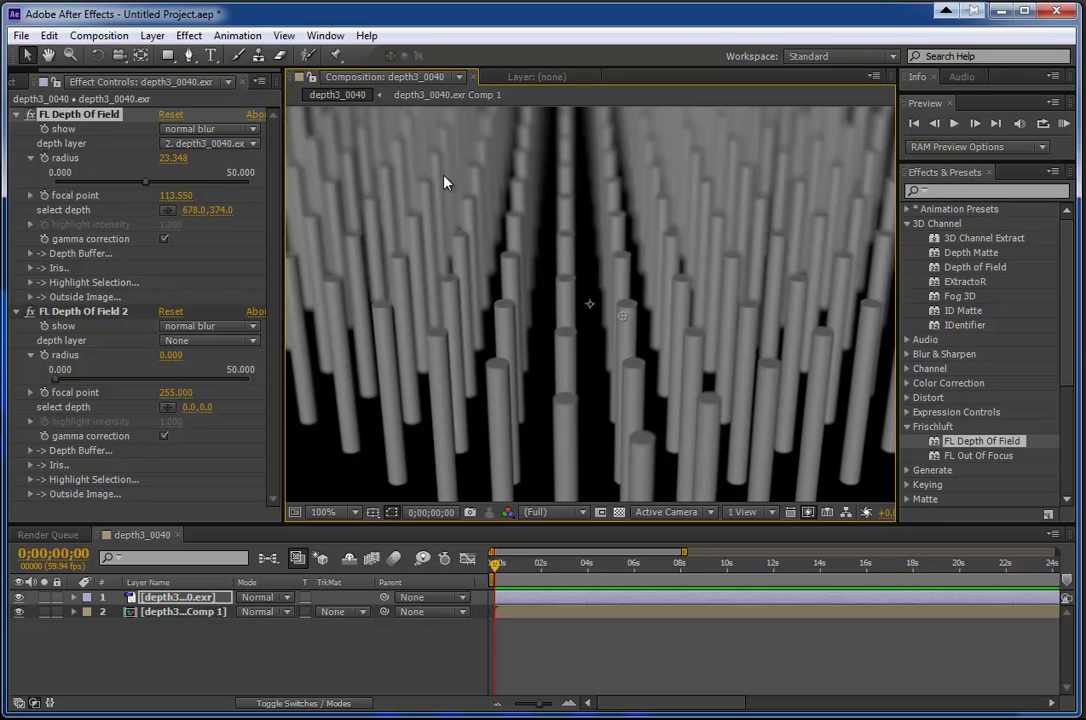
click(164, 211)
click(522, 138)
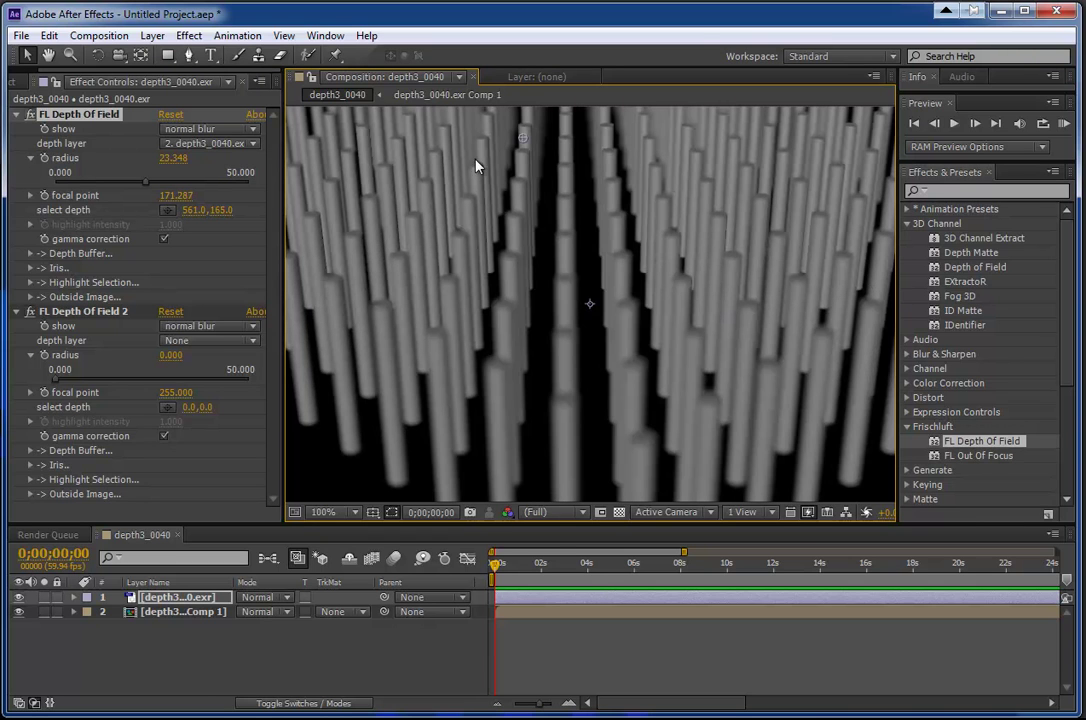
click(167, 212)
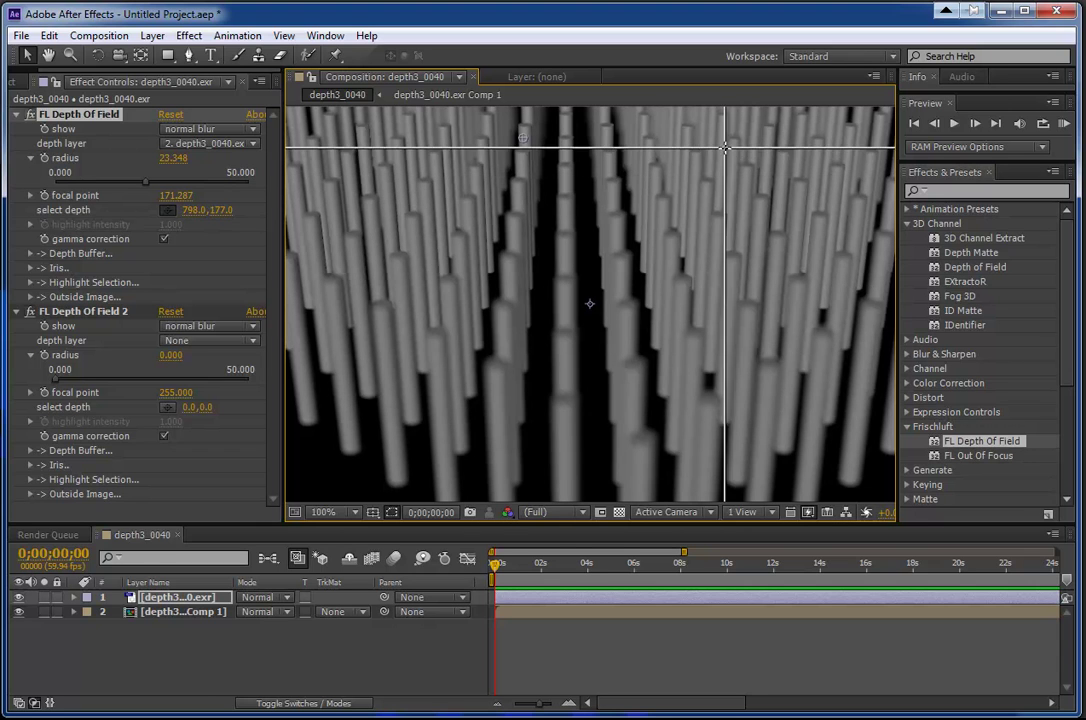
click(707, 408)
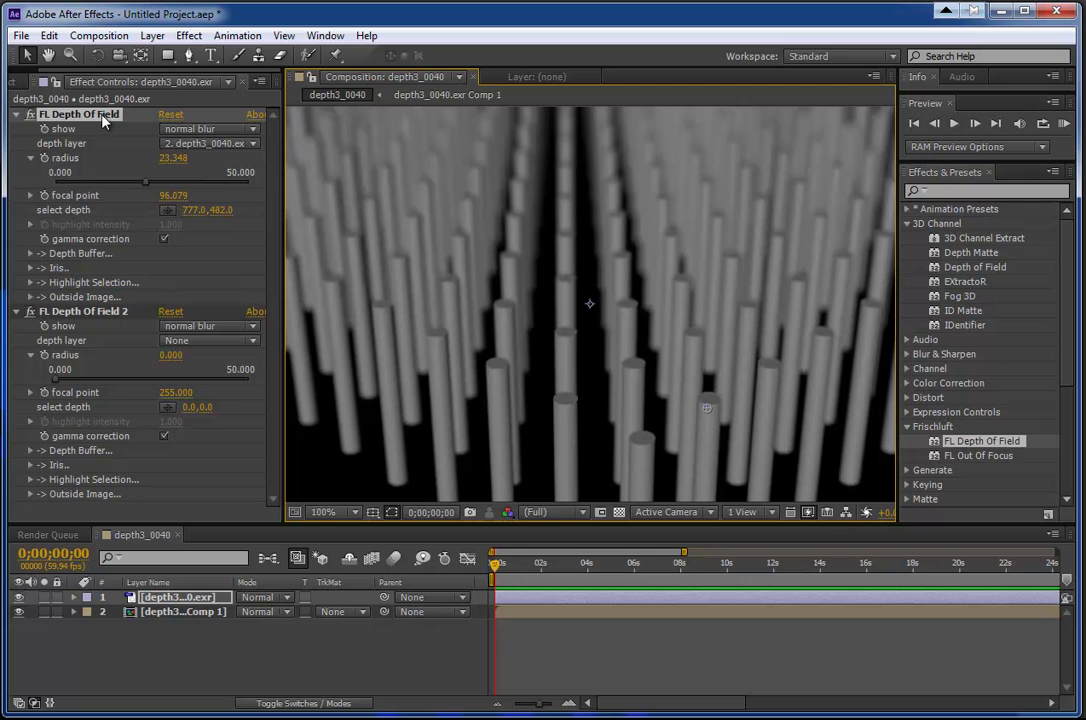
Delete the first FL Depth Of Field effect and the pre-composed depth3_0040.exr Comp 1 layer
key(Delete)
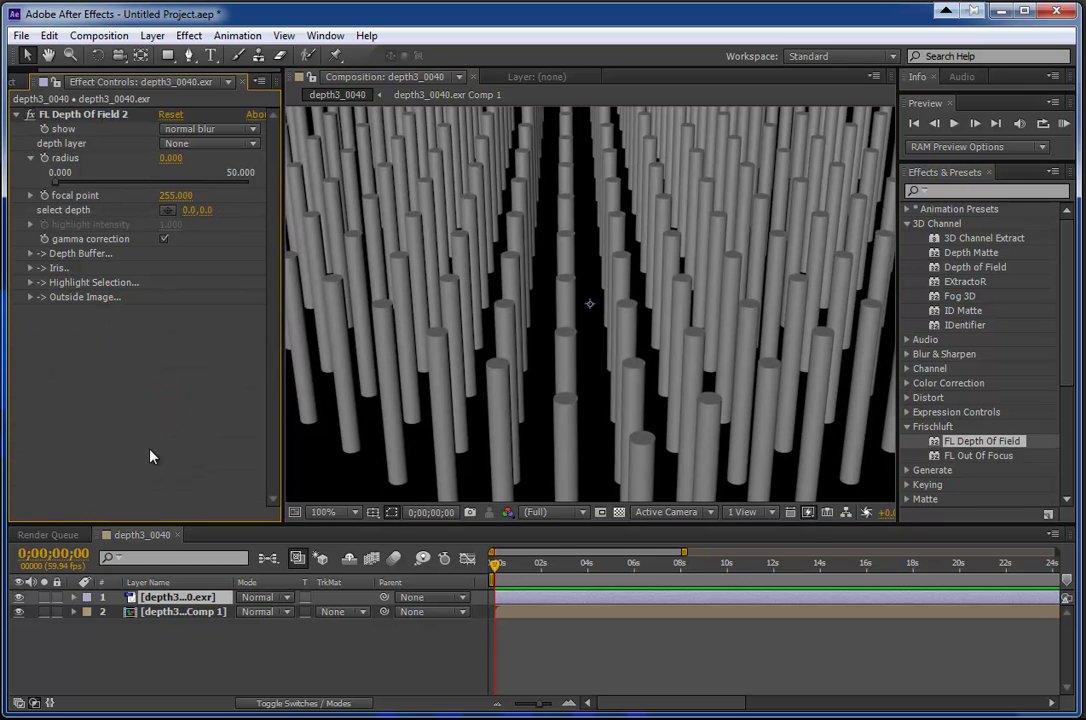
click(162, 614)
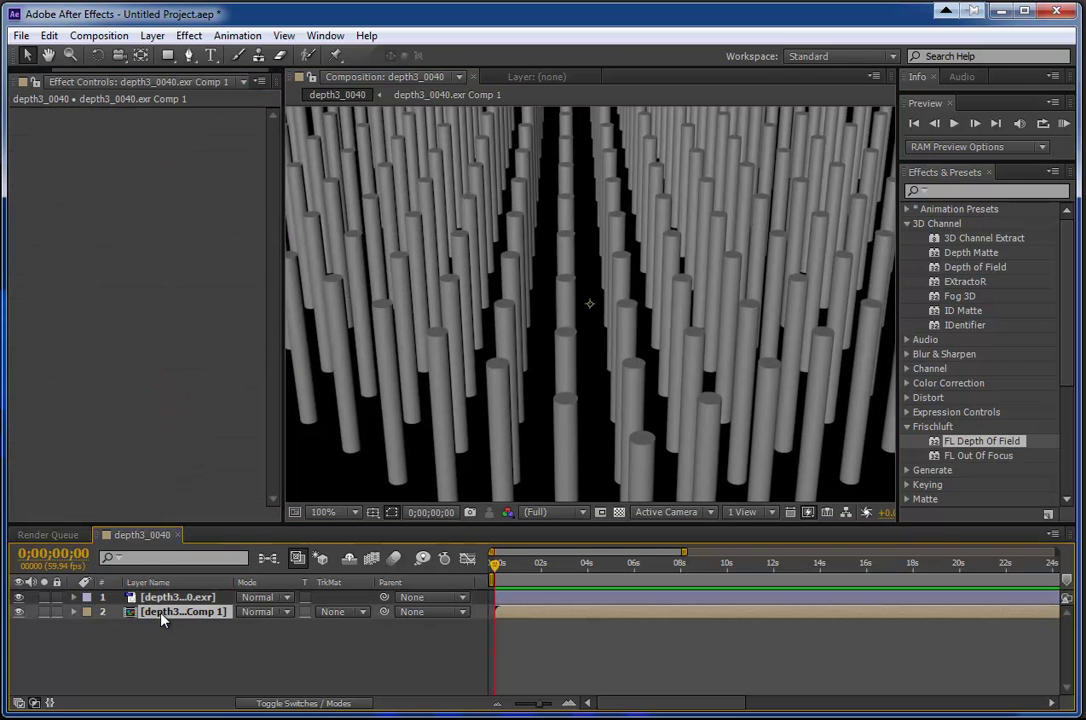
key(Delete)
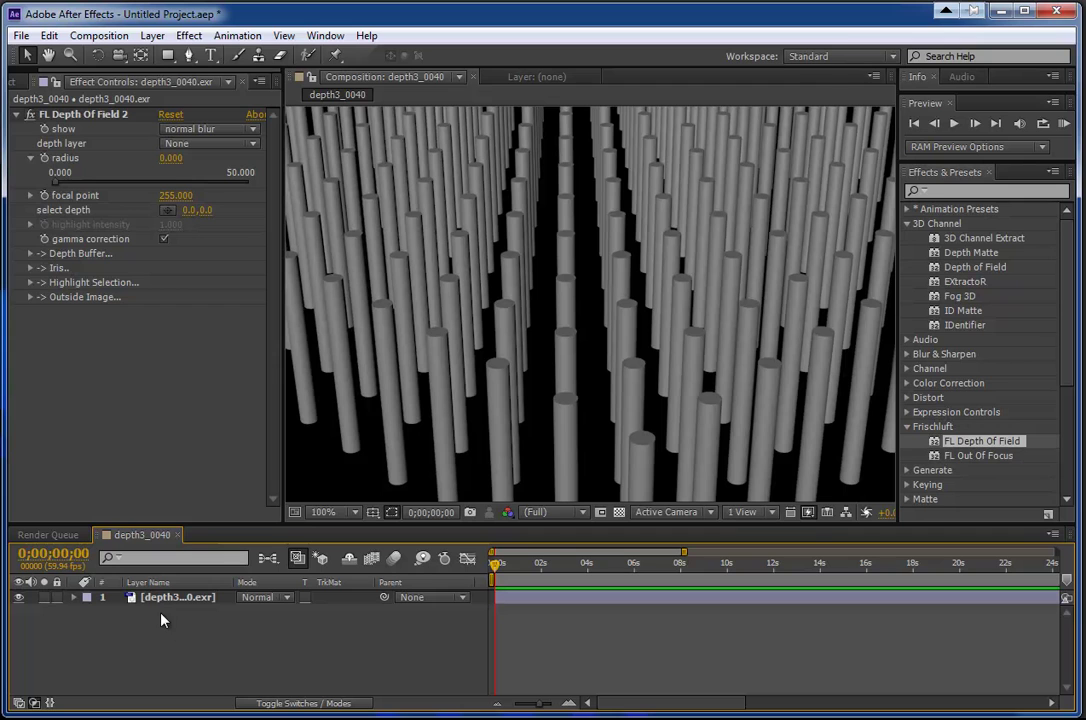
Place position_only_positionpass_1_0040.tif beneath the depth3_0040.exr layer and hide the EXR layer to view the position pass
click(12, 81)
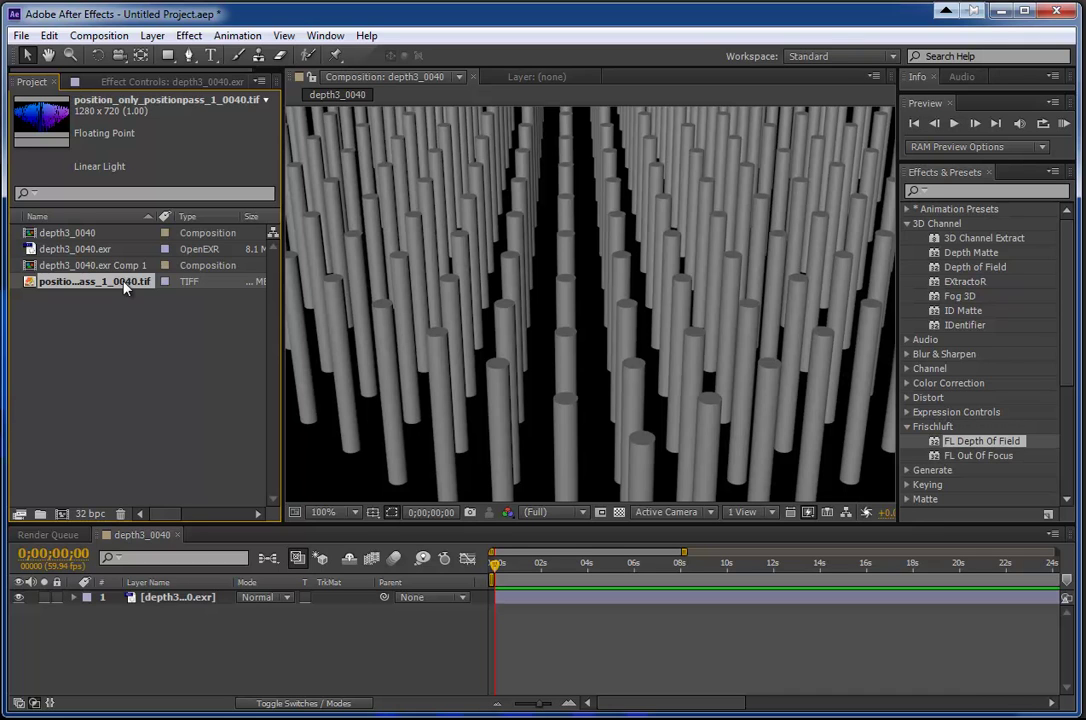
drag(125, 288, 161, 617)
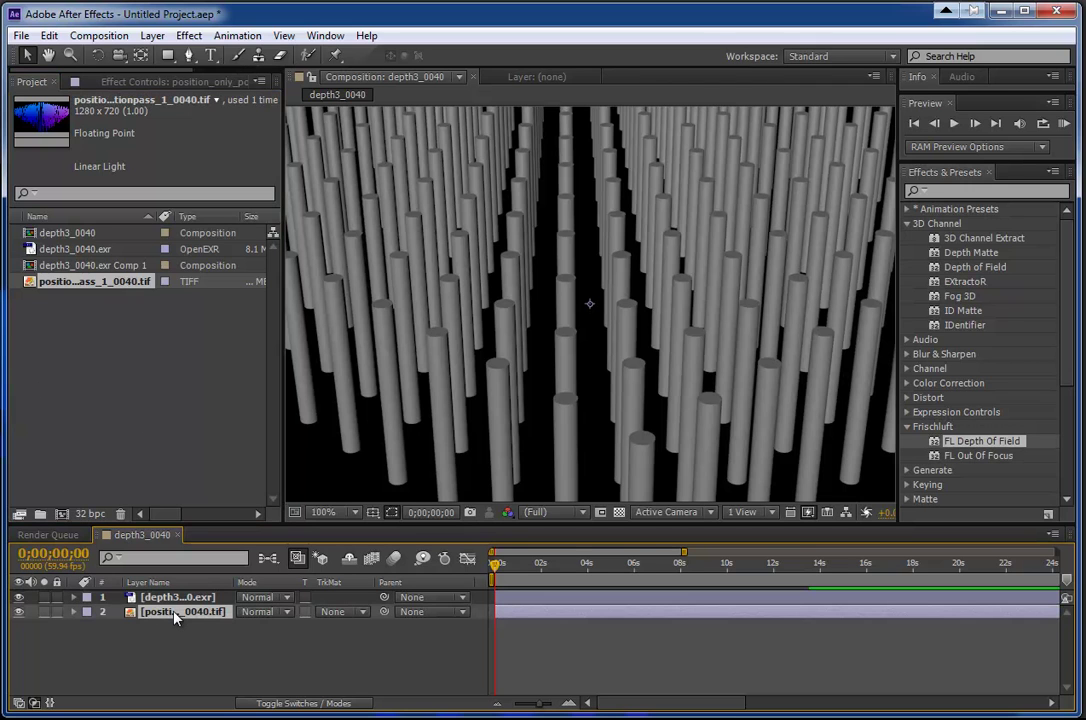
click(18, 597)
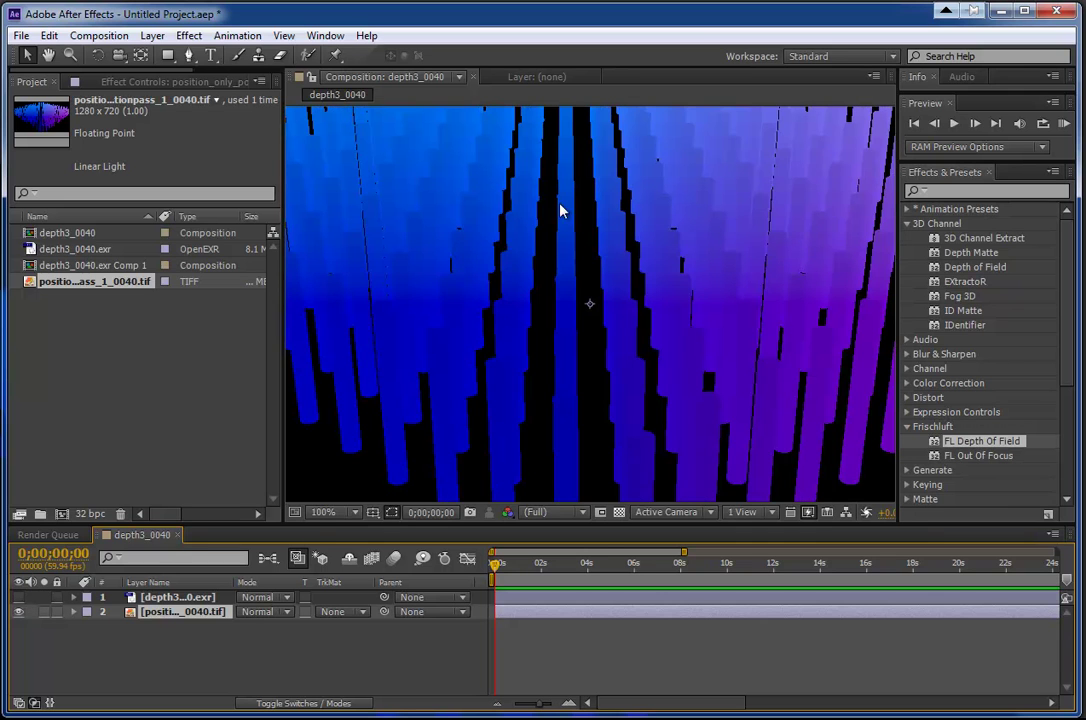
click(323, 512)
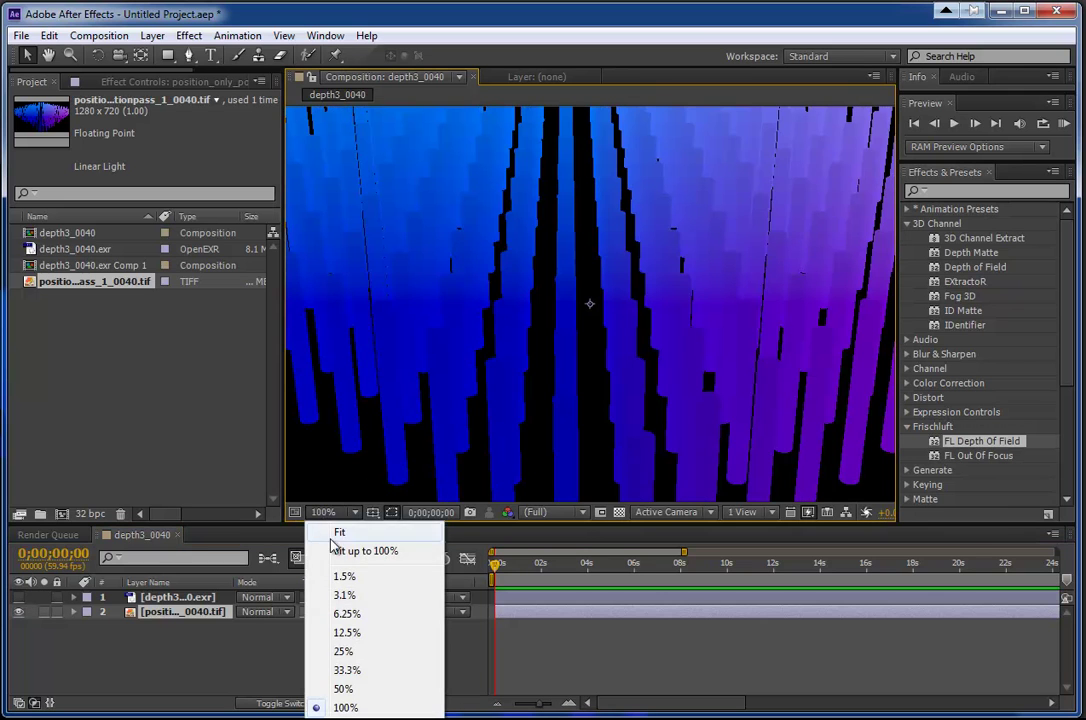
click(345, 689)
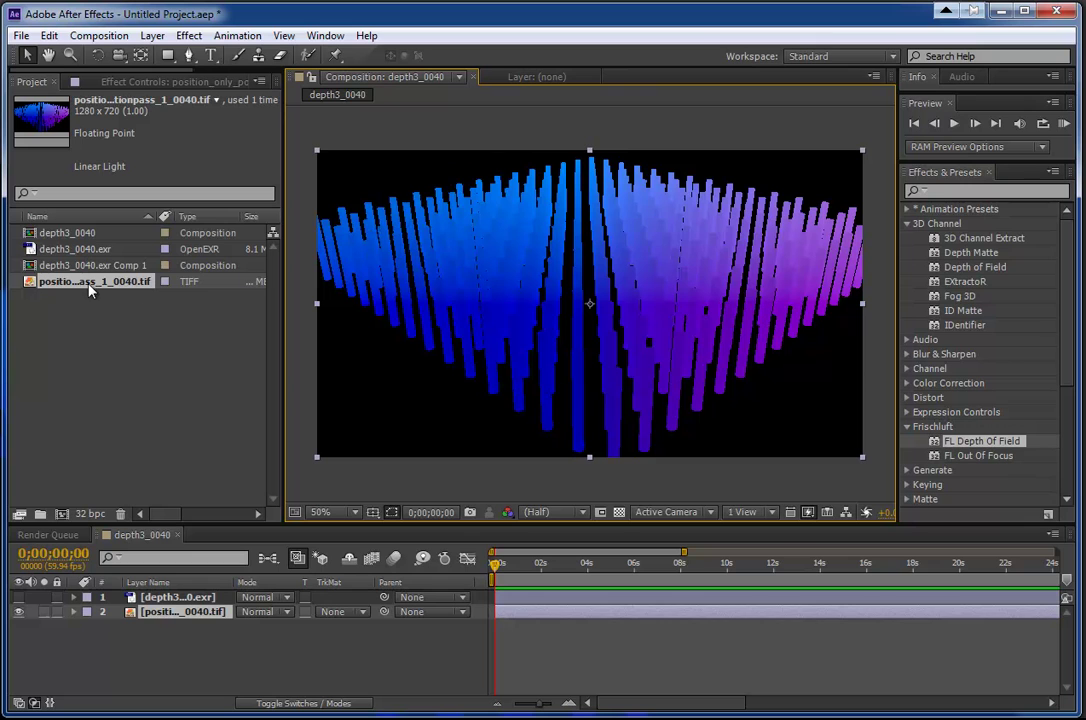
Make the depth3_0040.exr layer visible again and add another FL Depth Of Field effect to it
click(186, 600)
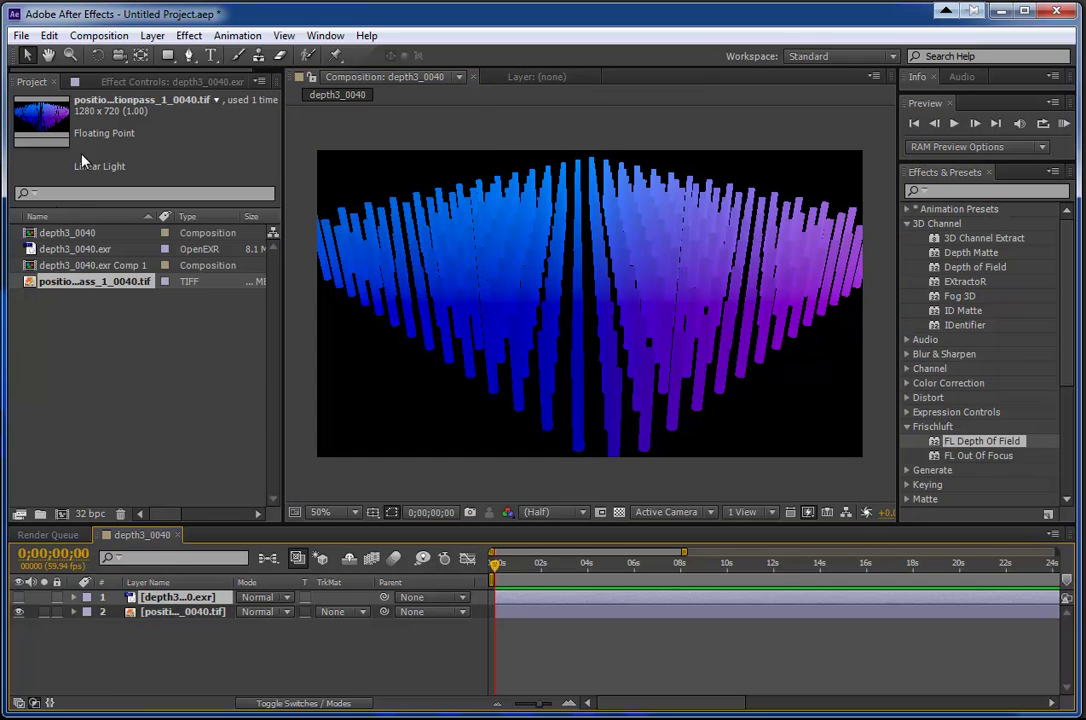
click(140, 81)
click(18, 597)
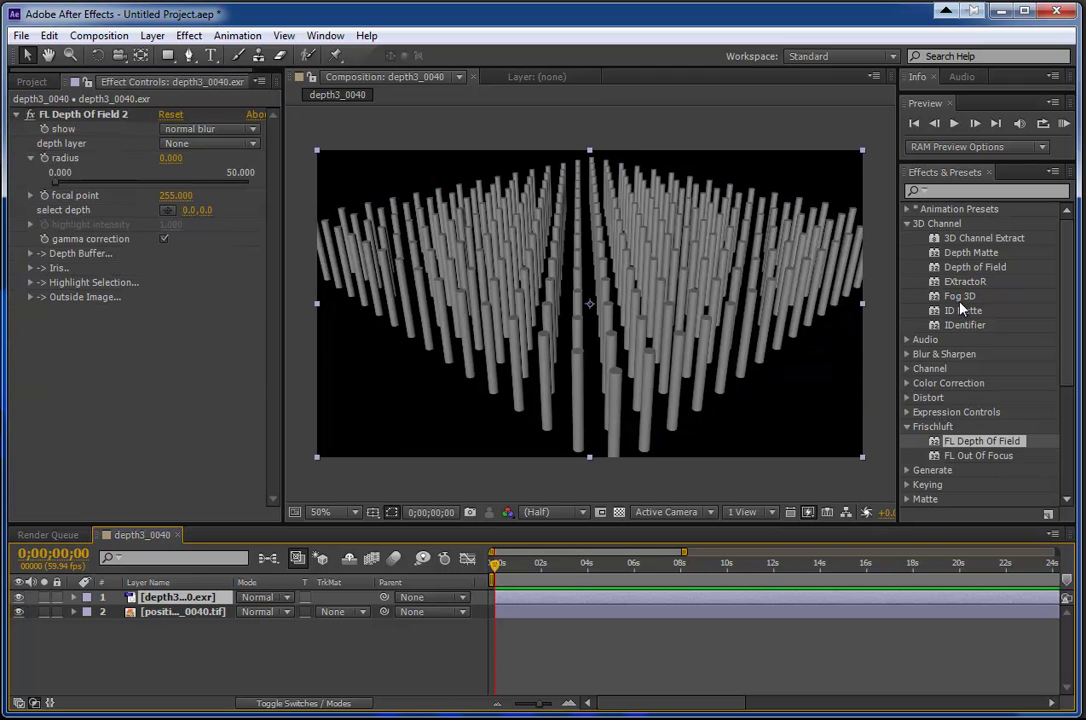
drag(975, 447, 735, 425)
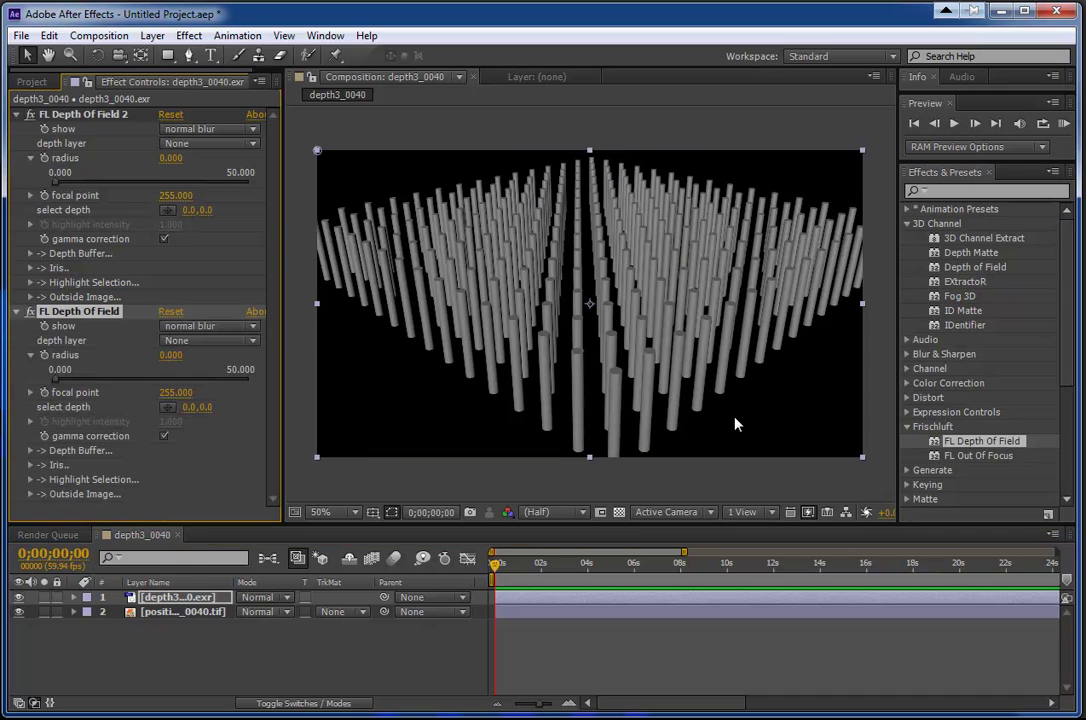
Set FL Depth Of Field 2's depth layer to position_only_positionpass_1_0040.tif and its radius to about 17.2
click(202, 145)
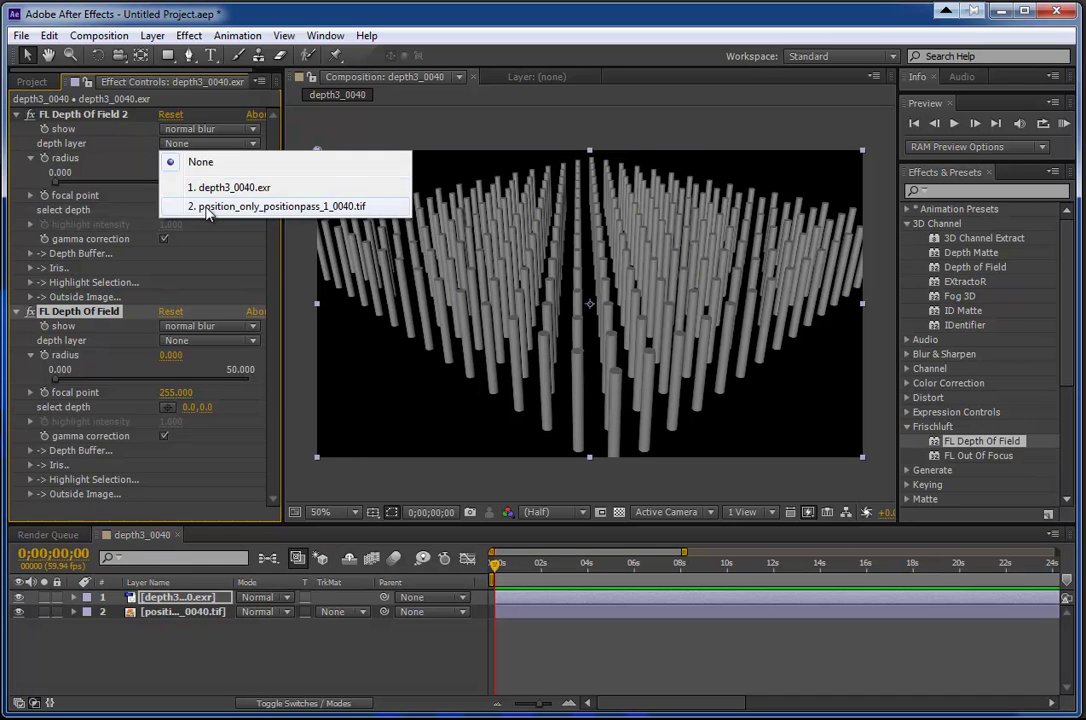
click(320, 207)
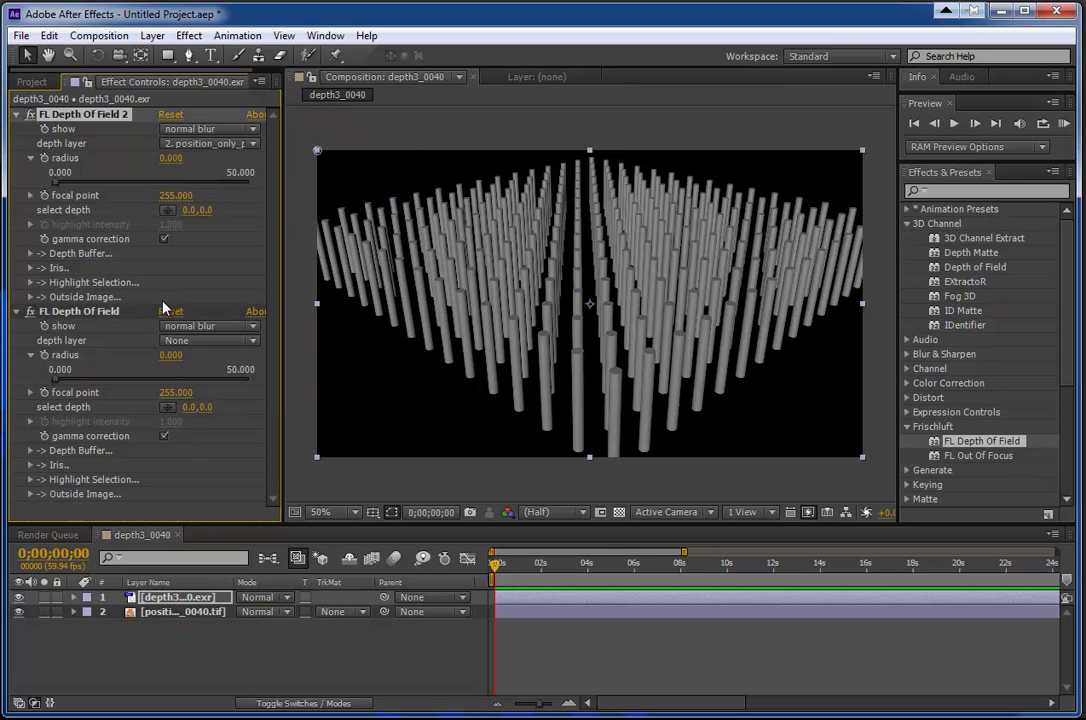
click(122, 184)
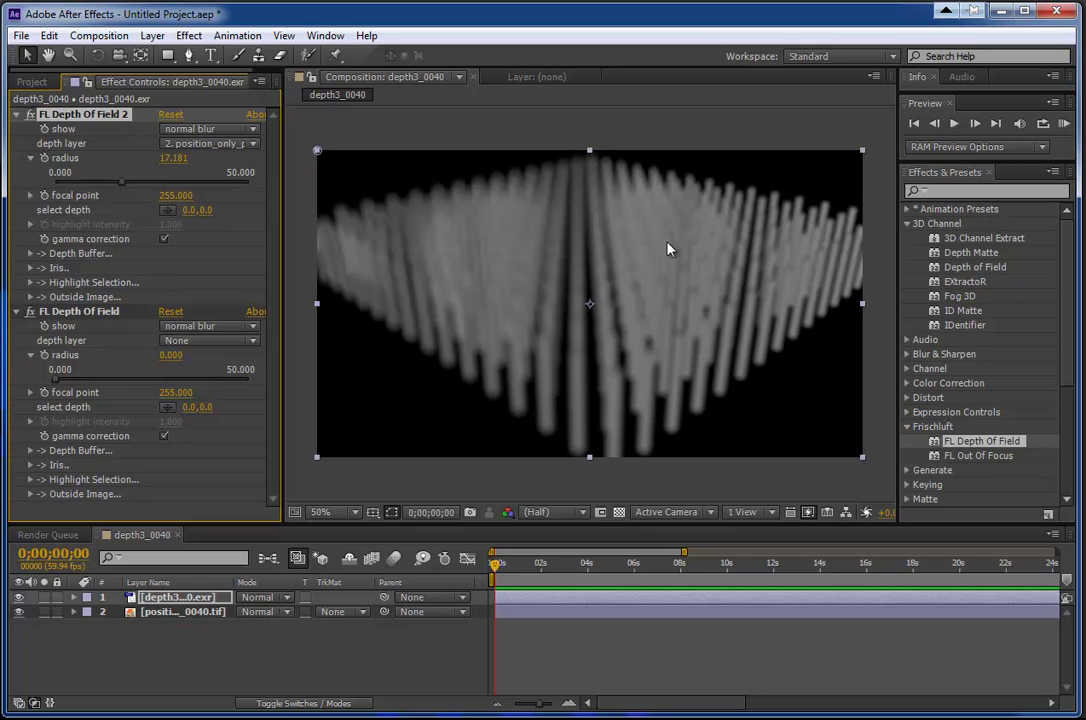
Pick FL Depth Of Field 2's focal depth on the frontmost pillar at 692, 536
click(166, 213)
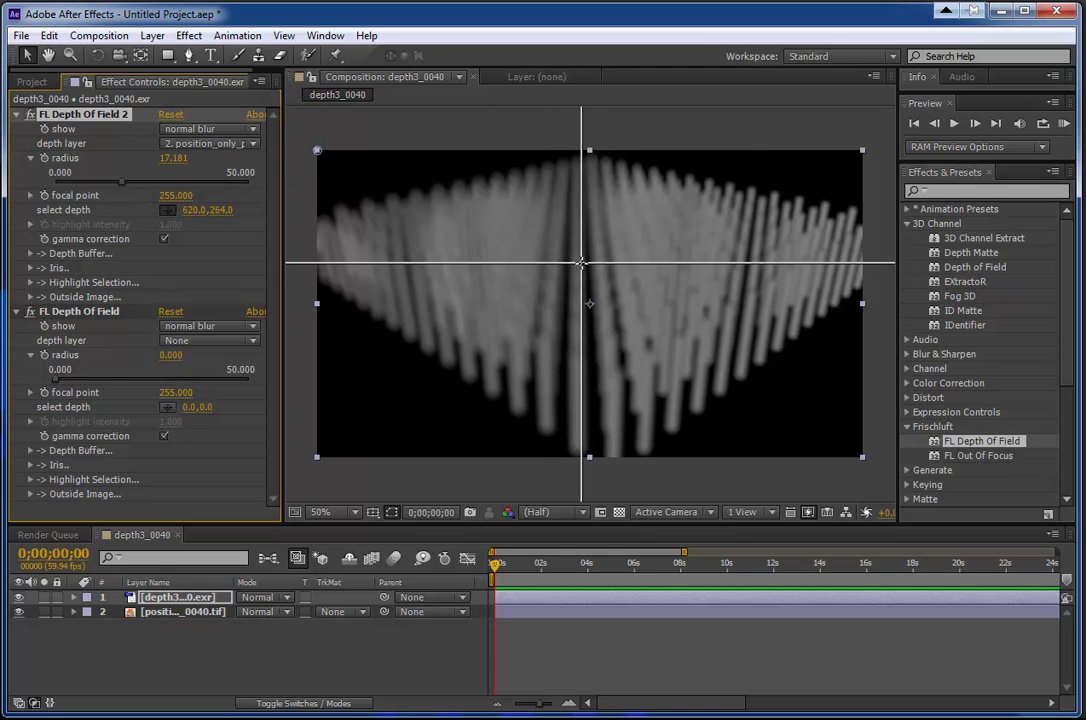
click(613, 381)
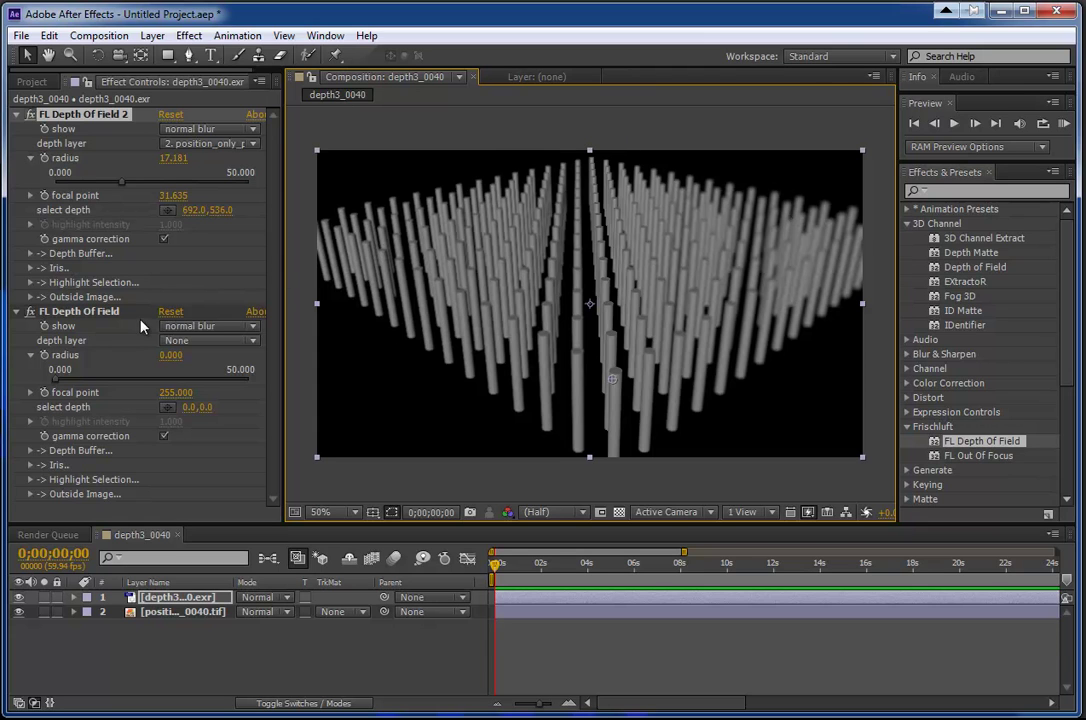
click(197, 348)
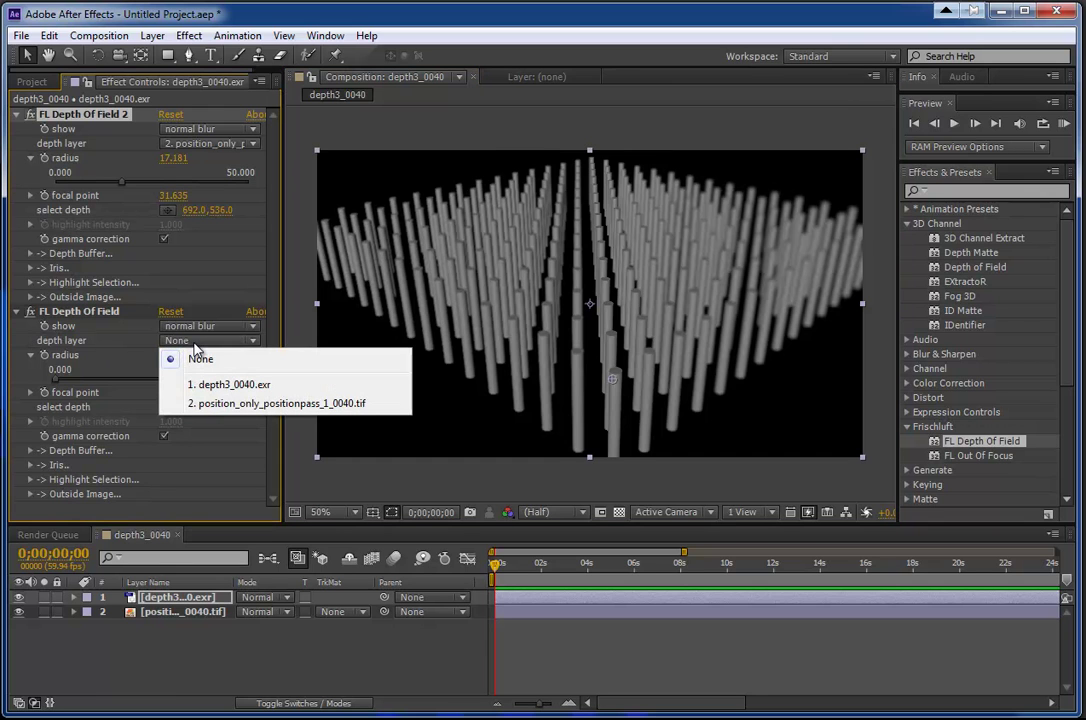
click(107, 346)
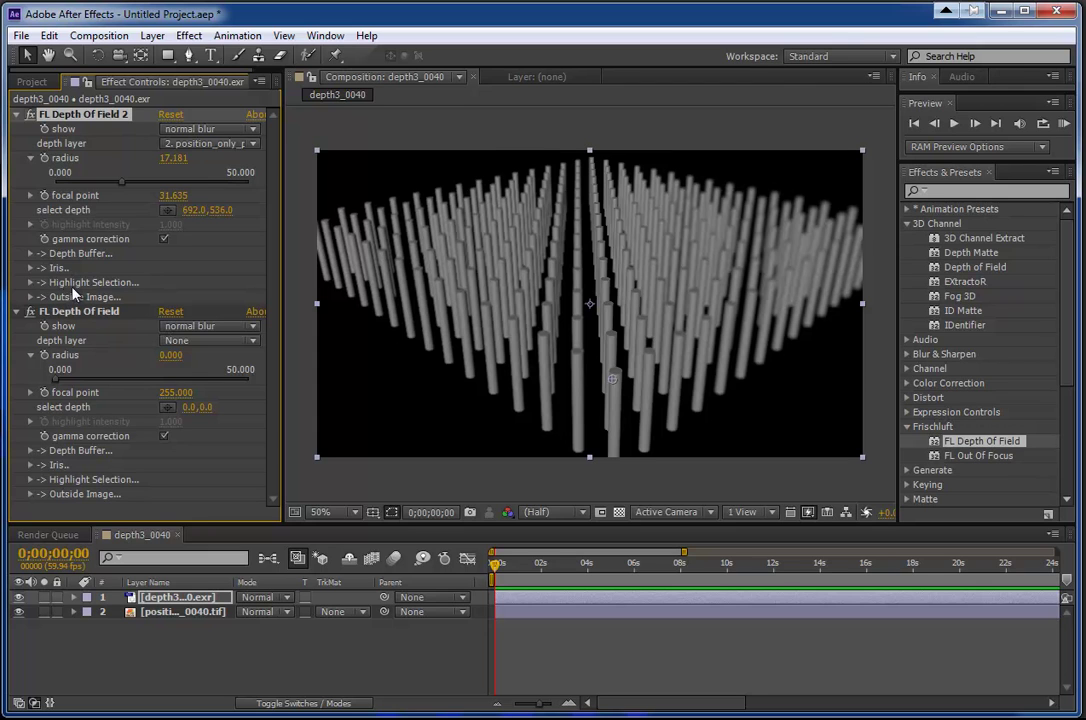
Set the depth buffer of FL Depth Of Field 2 to take depth from the blue channel
click(31, 255)
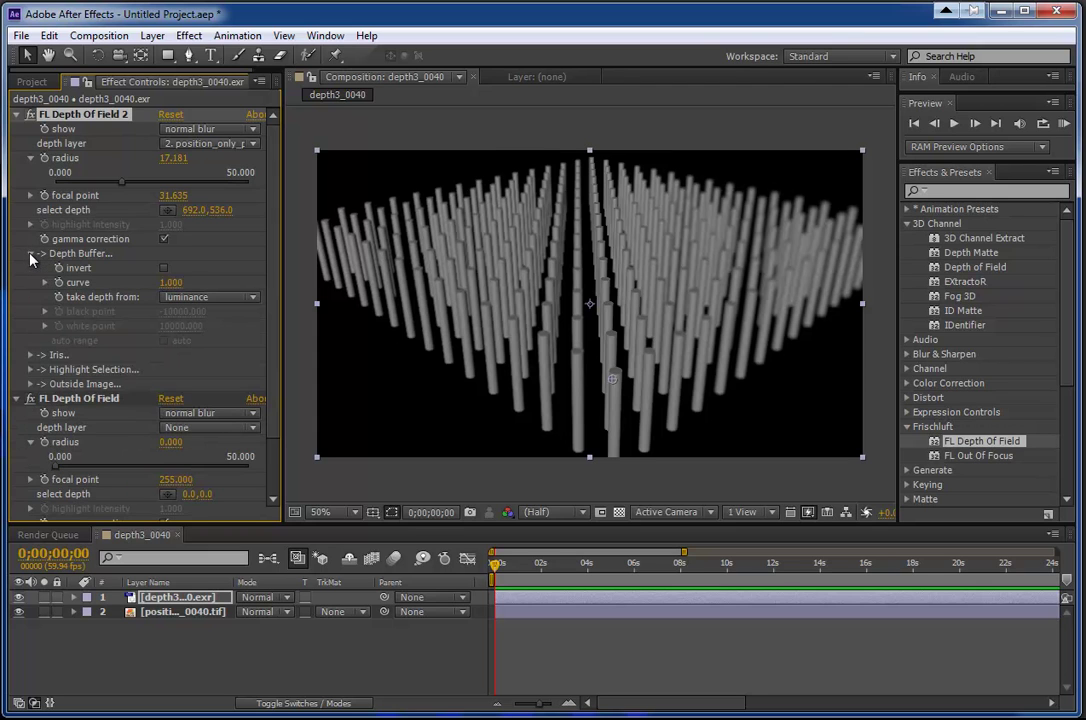
click(228, 300)
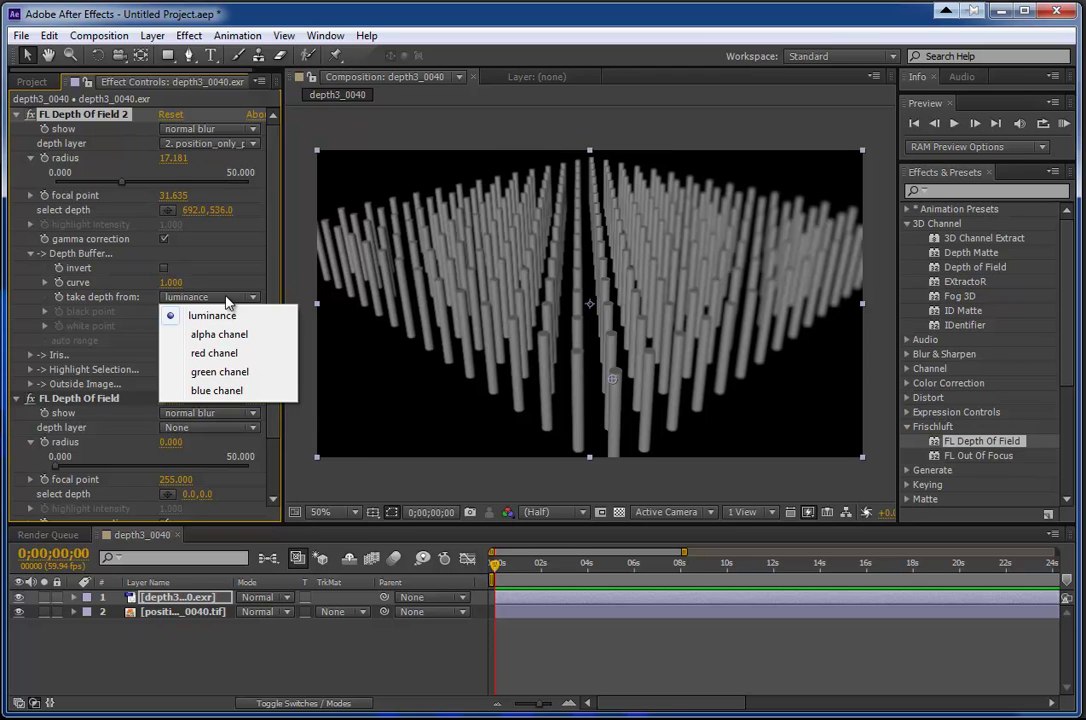
click(218, 391)
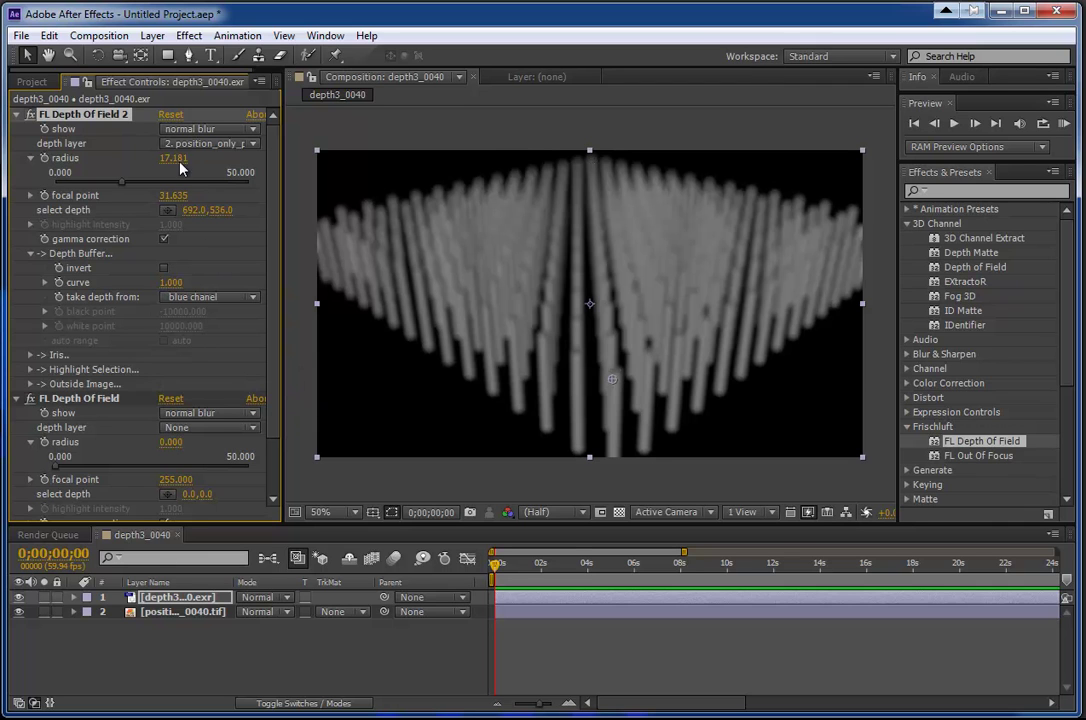
Pick FL Depth Of Field 2's focal depth on the near pillar at 692, 448 and increase the radius to about 40.5
click(167, 213)
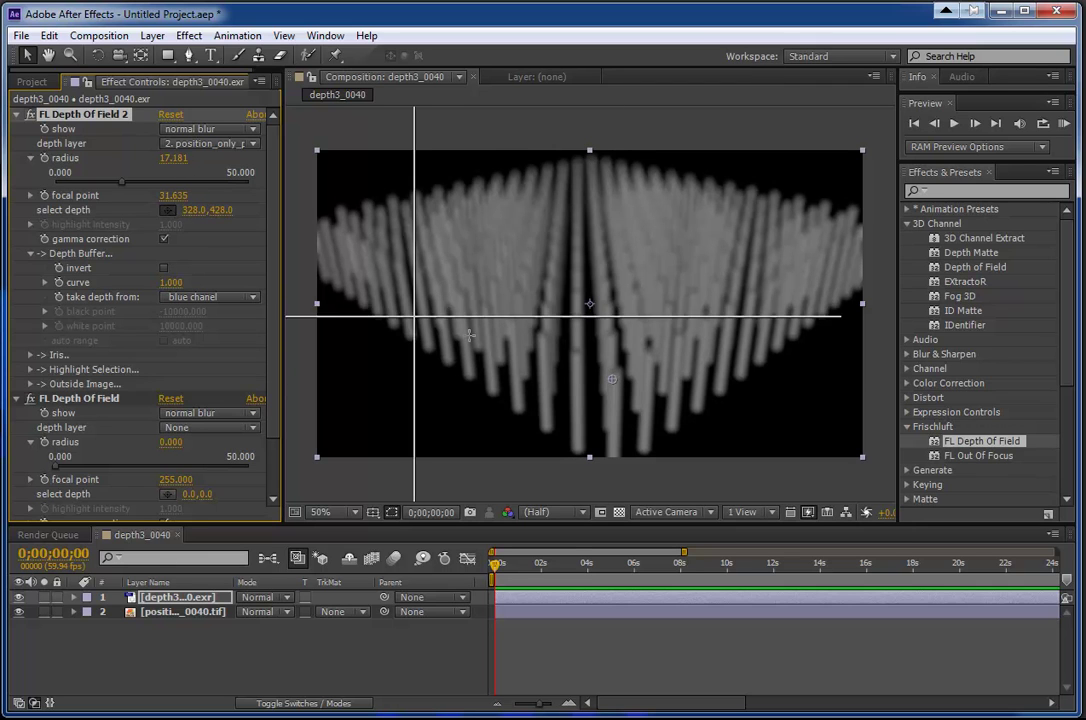
click(612, 346)
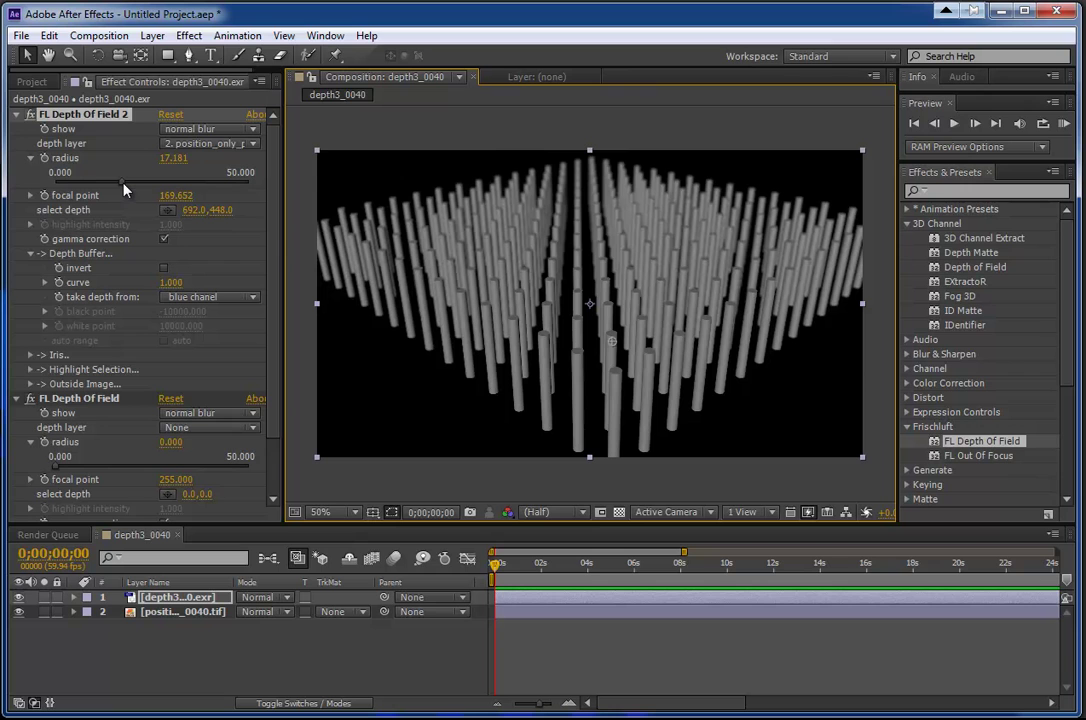
drag(124, 190, 183, 194)
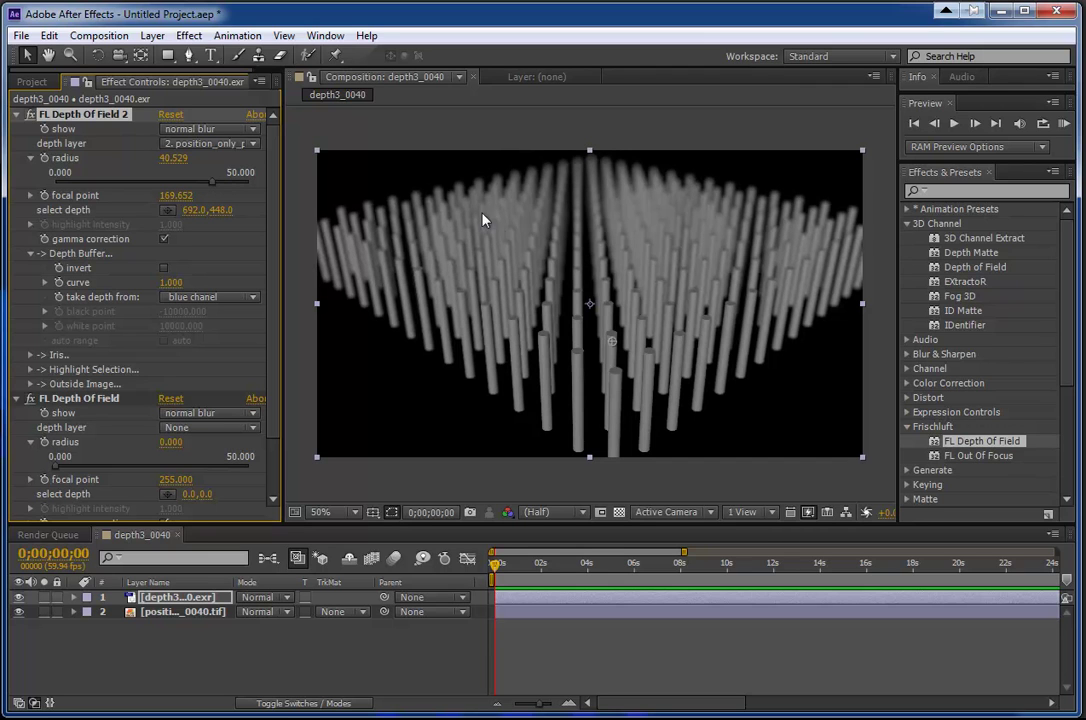
Set FL Depth Of Field 2's radius to about 36.1
drag(210, 186, 225, 188)
click(356, 513)
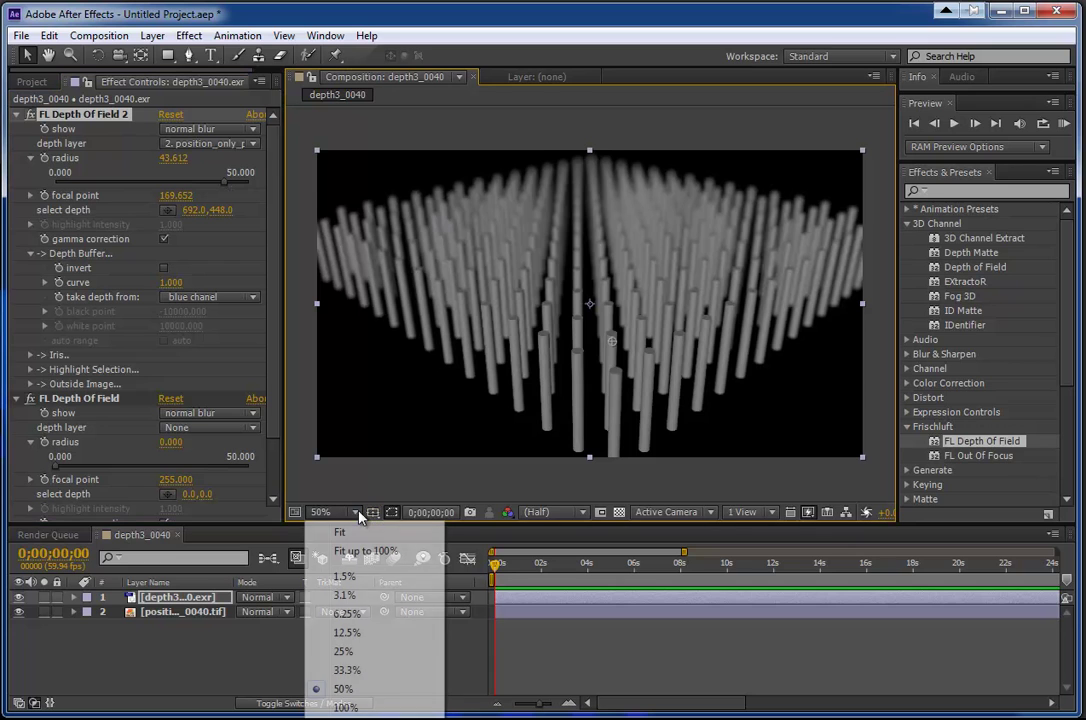
click(358, 708)
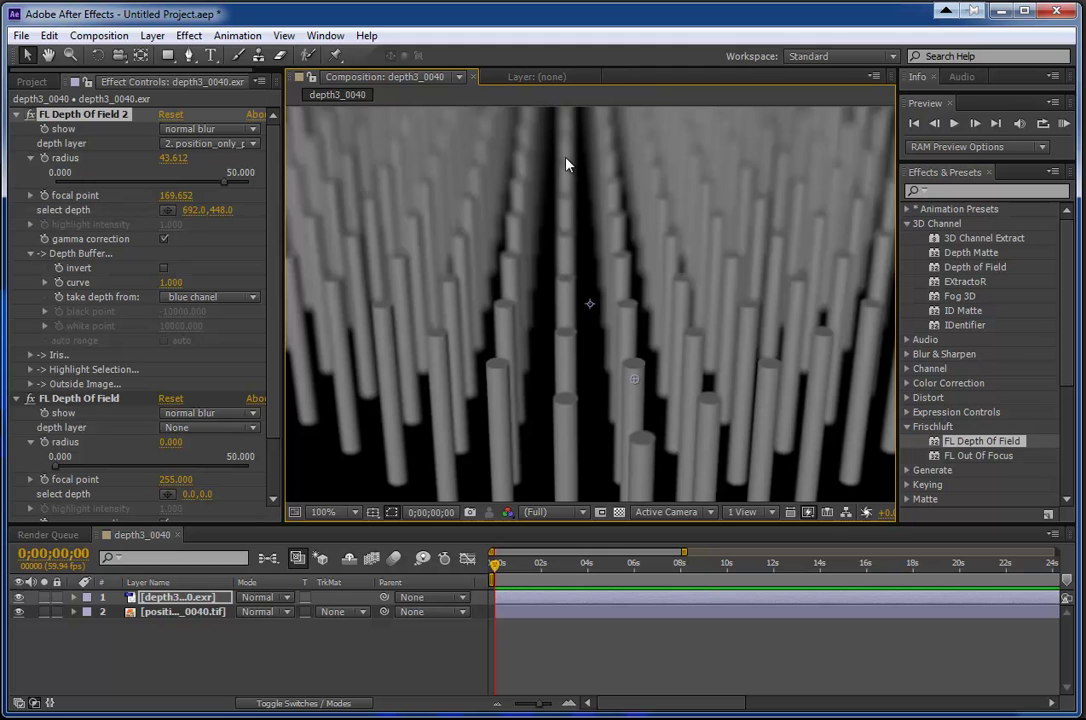
click(197, 183)
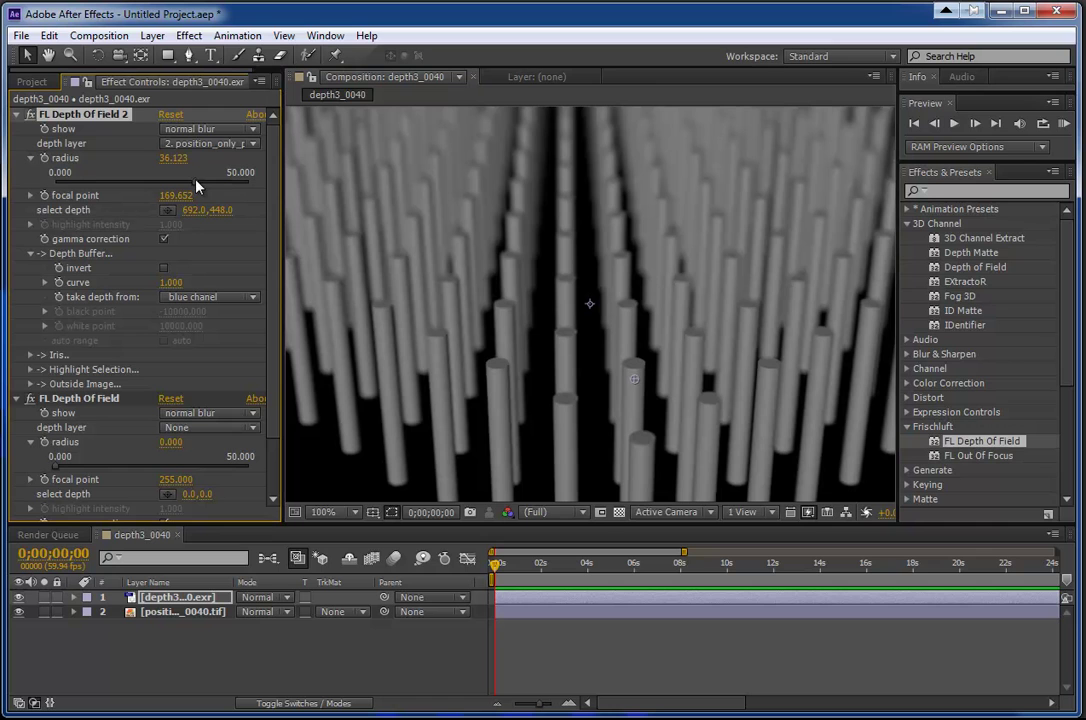
Pick FL Depth Of Field 2's focal depth on the distant pillars at 395, 207 and at 930, 203
click(168, 209)
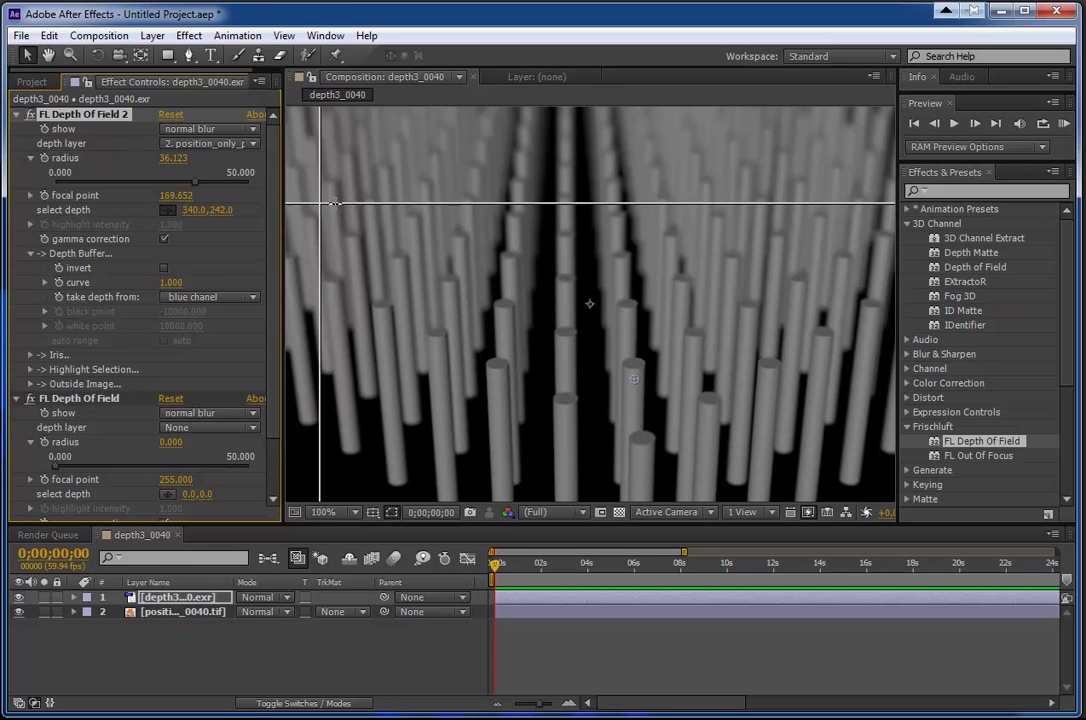
click(381, 174)
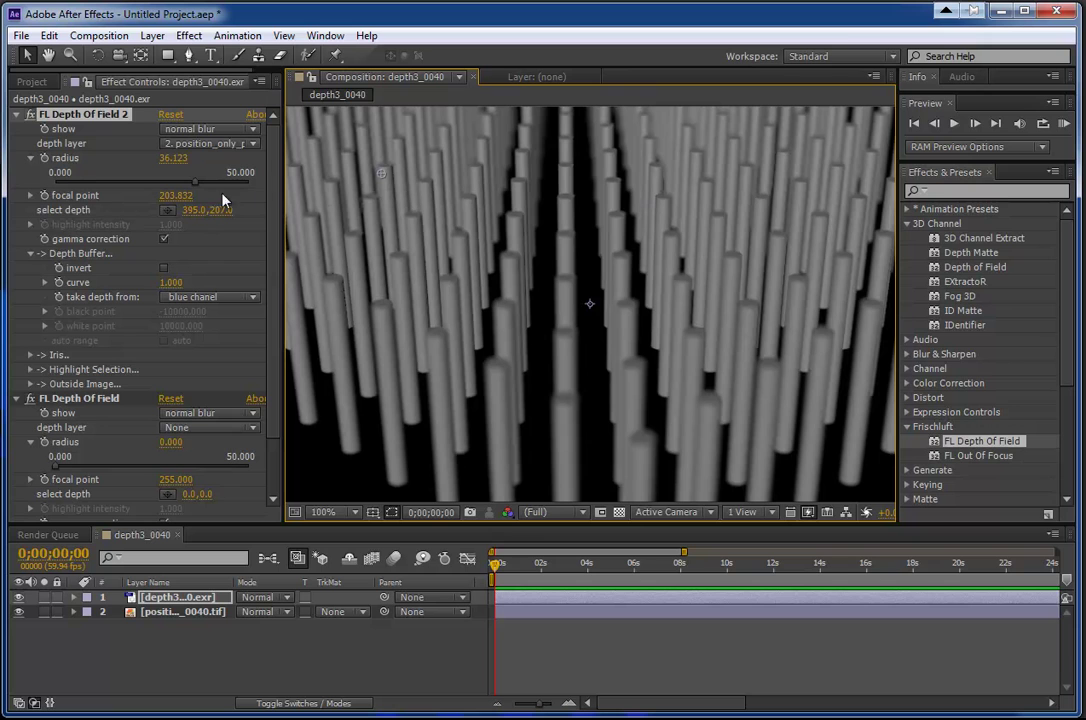
click(168, 210)
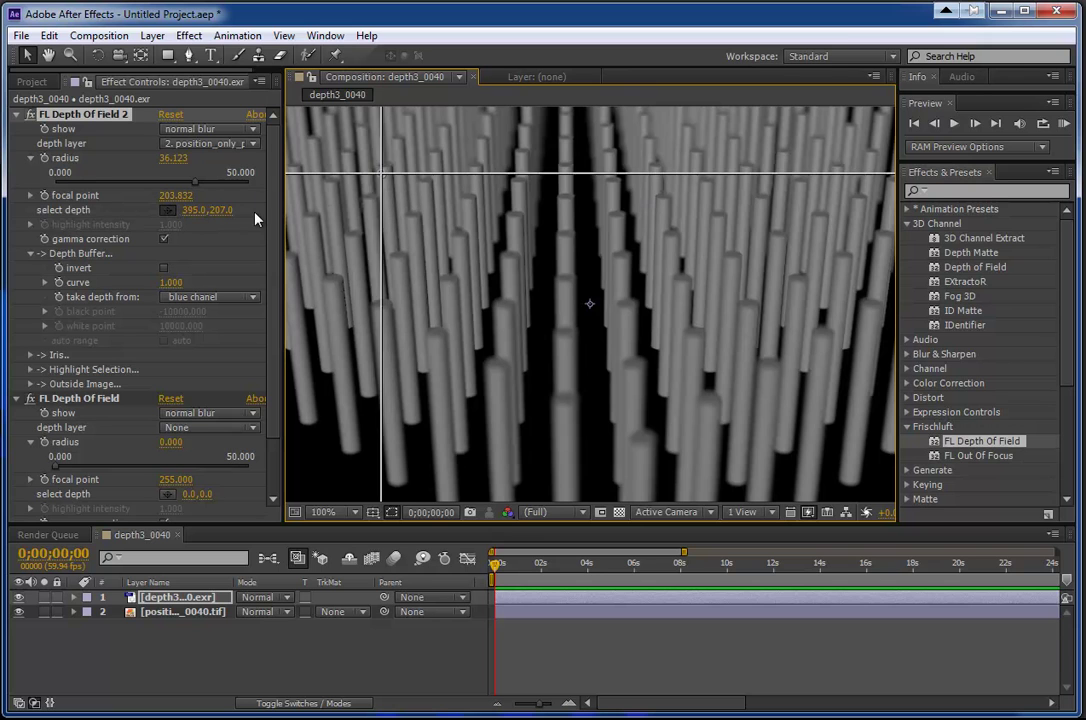
click(837, 170)
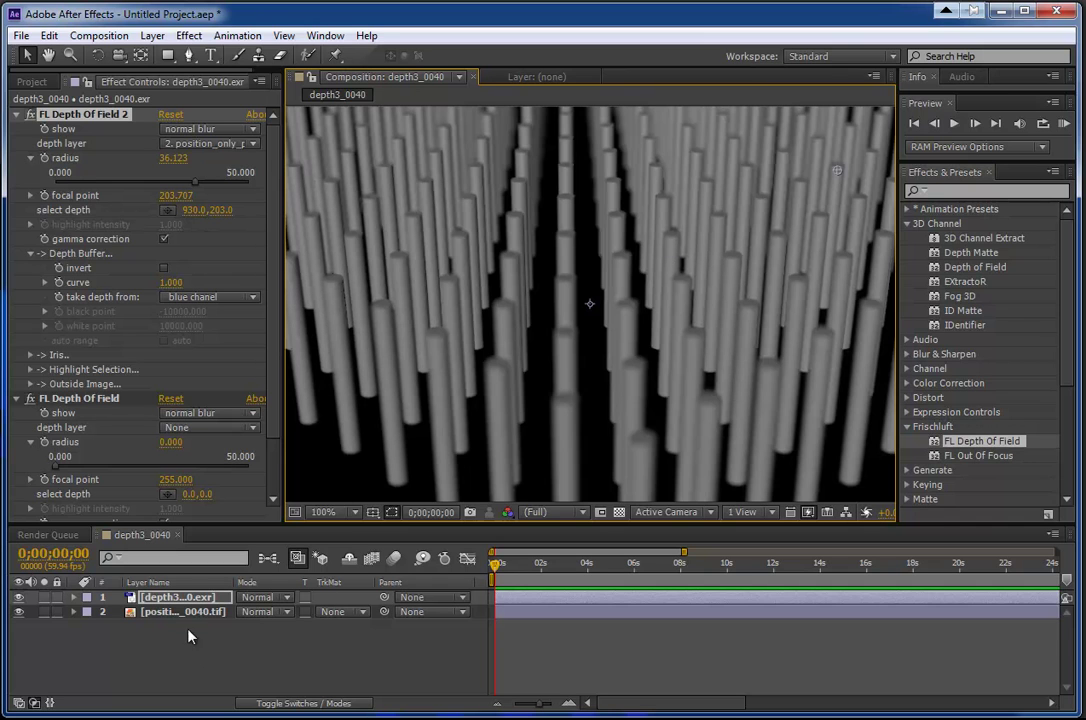
Delete the depth3_0040.exr layer and apply the Curves effect to the position_only_positionpass_1_0040.tif layer
click(176, 598)
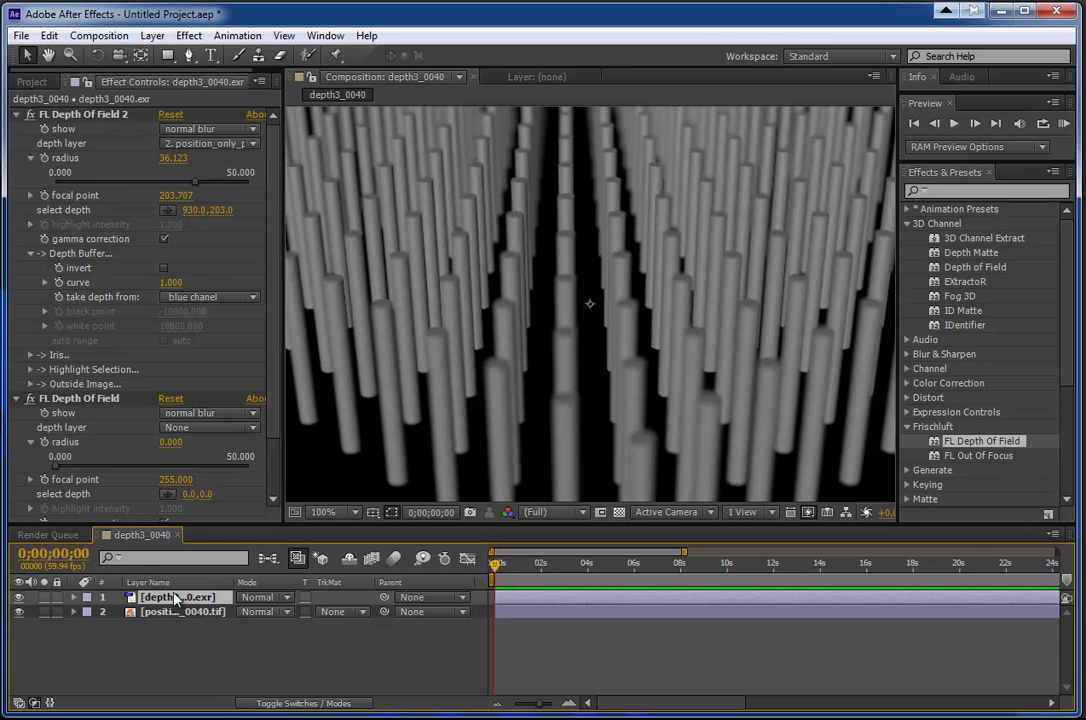
key(Delete)
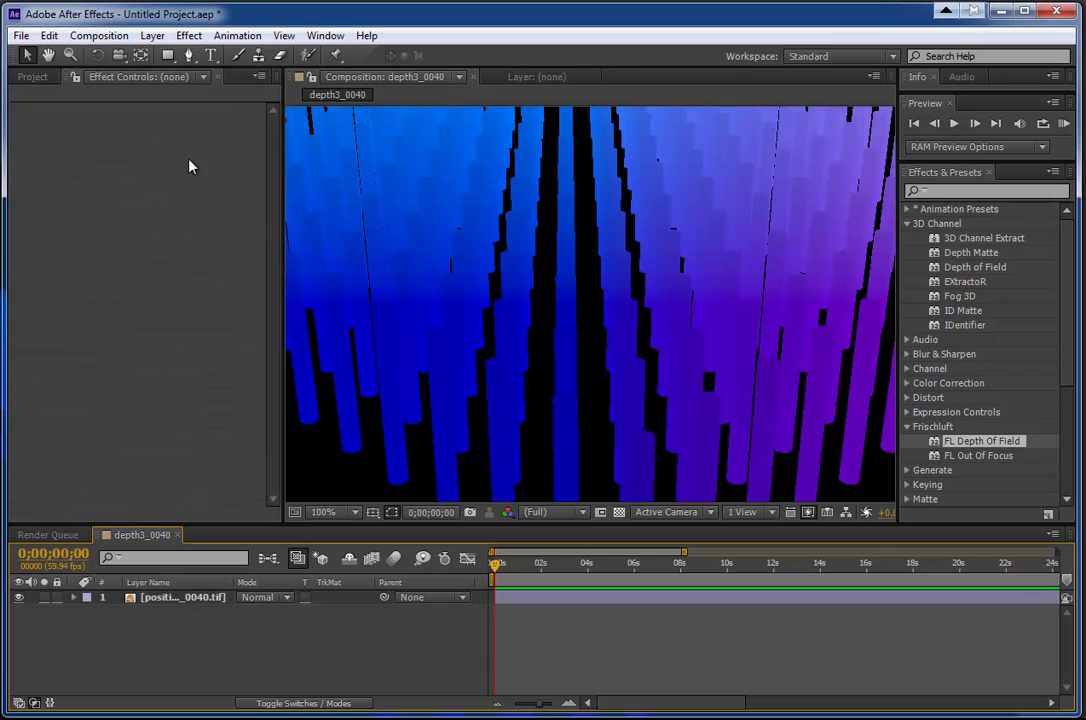
click(175, 599)
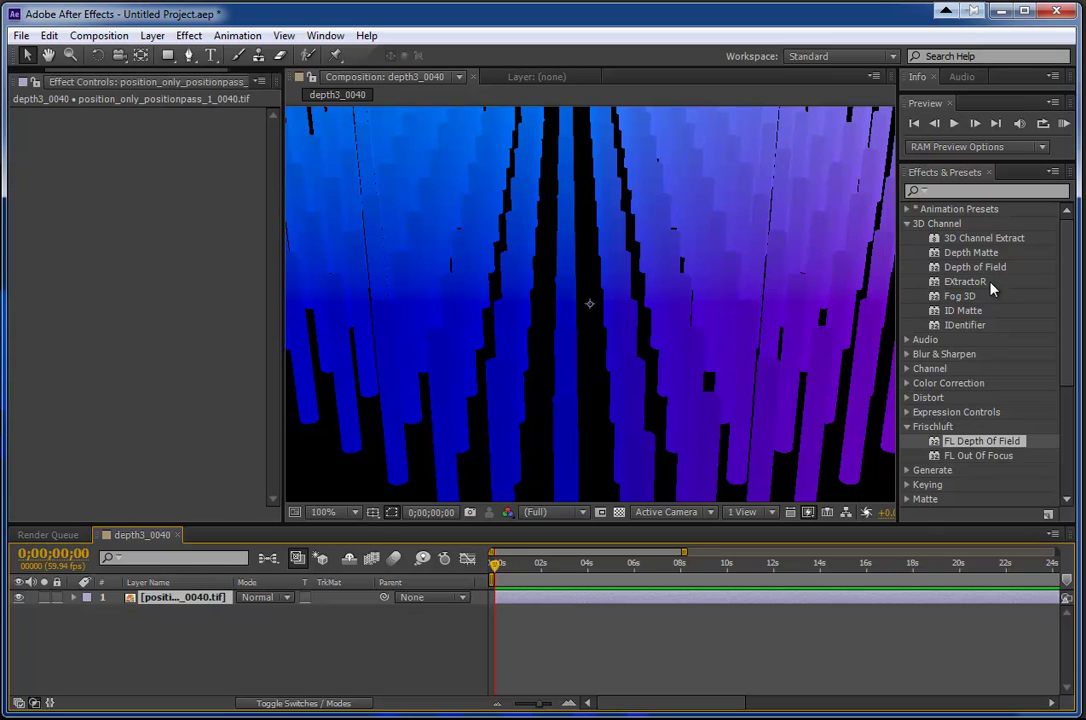
click(978, 190)
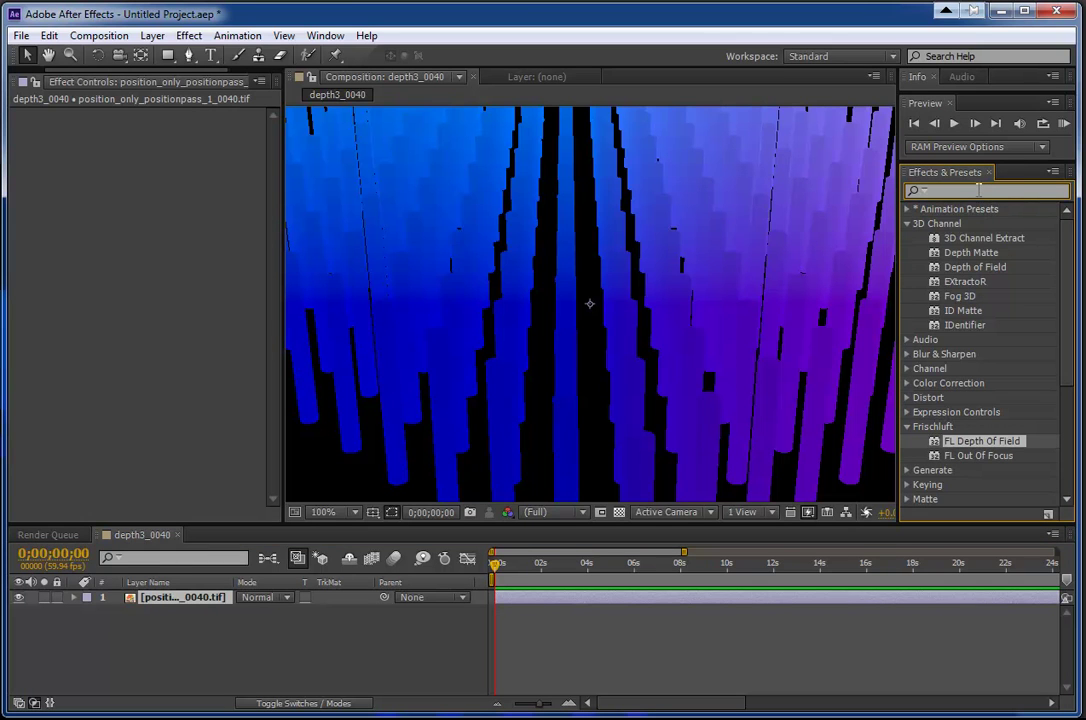
text(cirv)
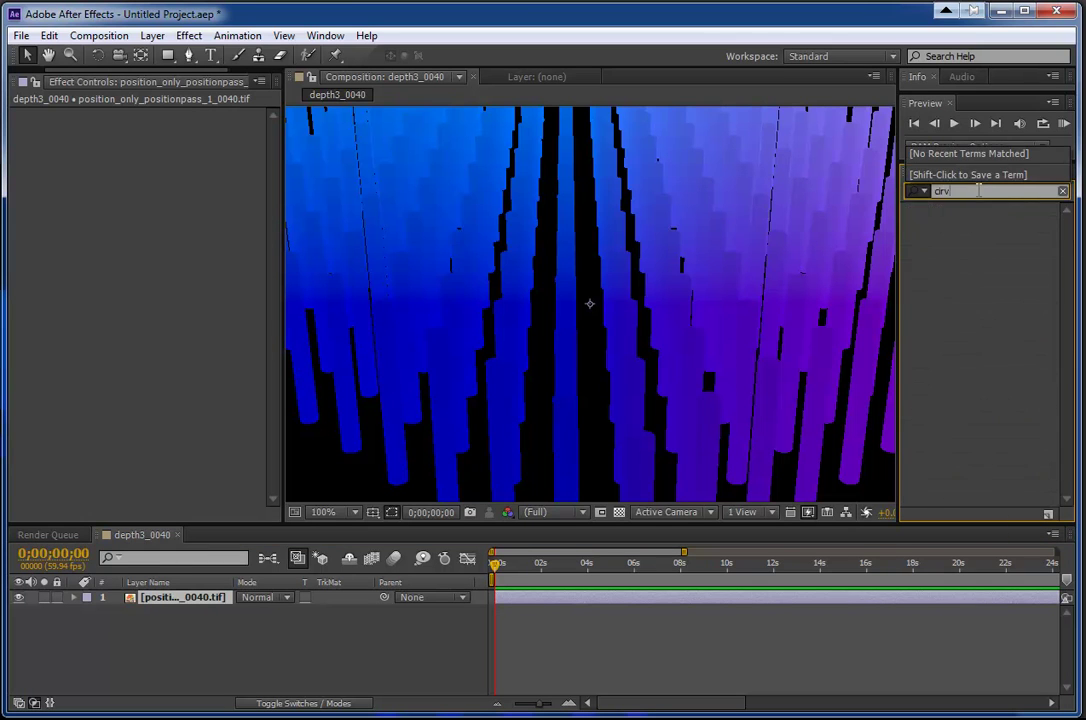
key(BackSpace)
key(BackSpace)
key(BackSpace)
text(urv)
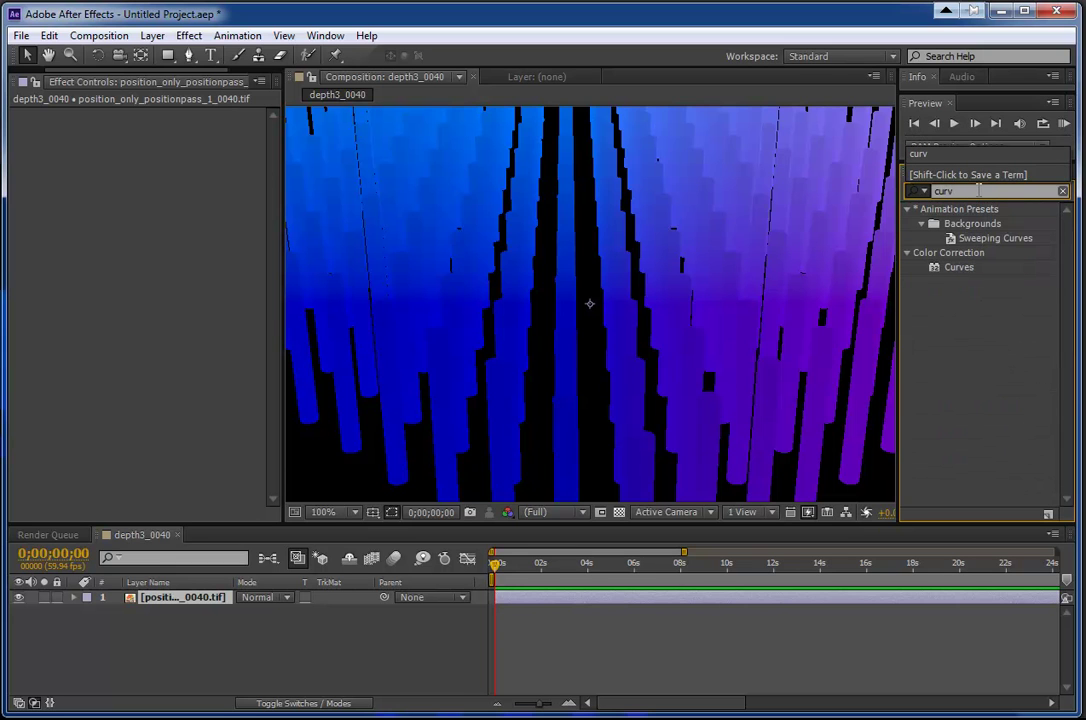
drag(958, 267, 548, 346)
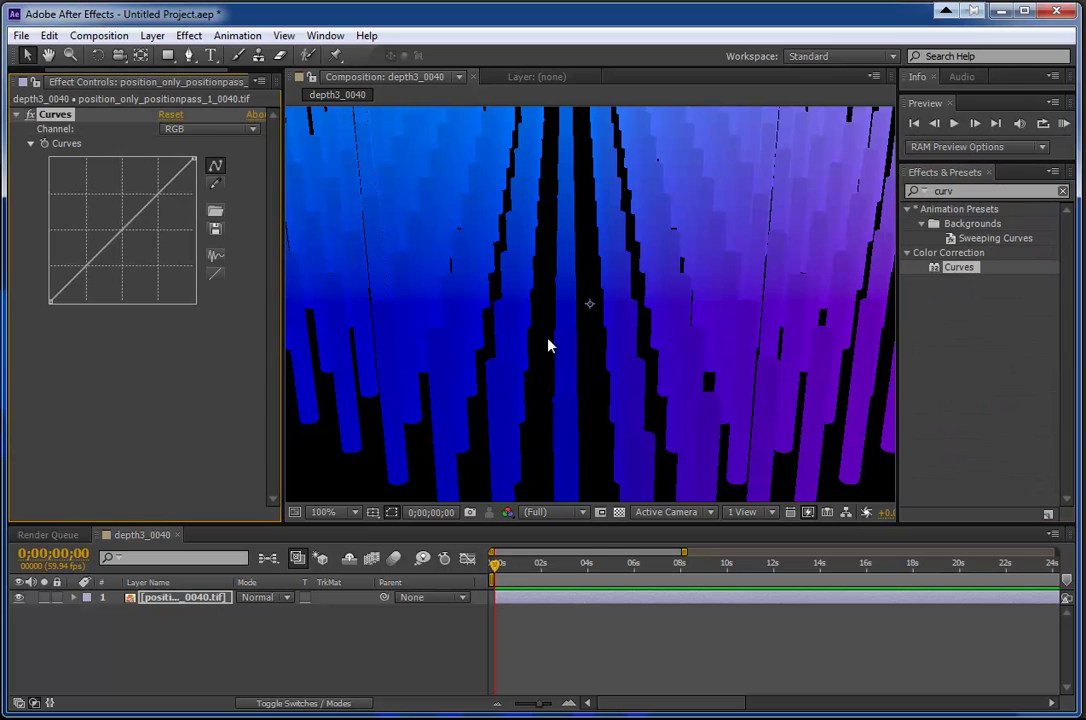
Isolate the position pass's blue channel by flattening the red and green curves to zero
click(203, 130)
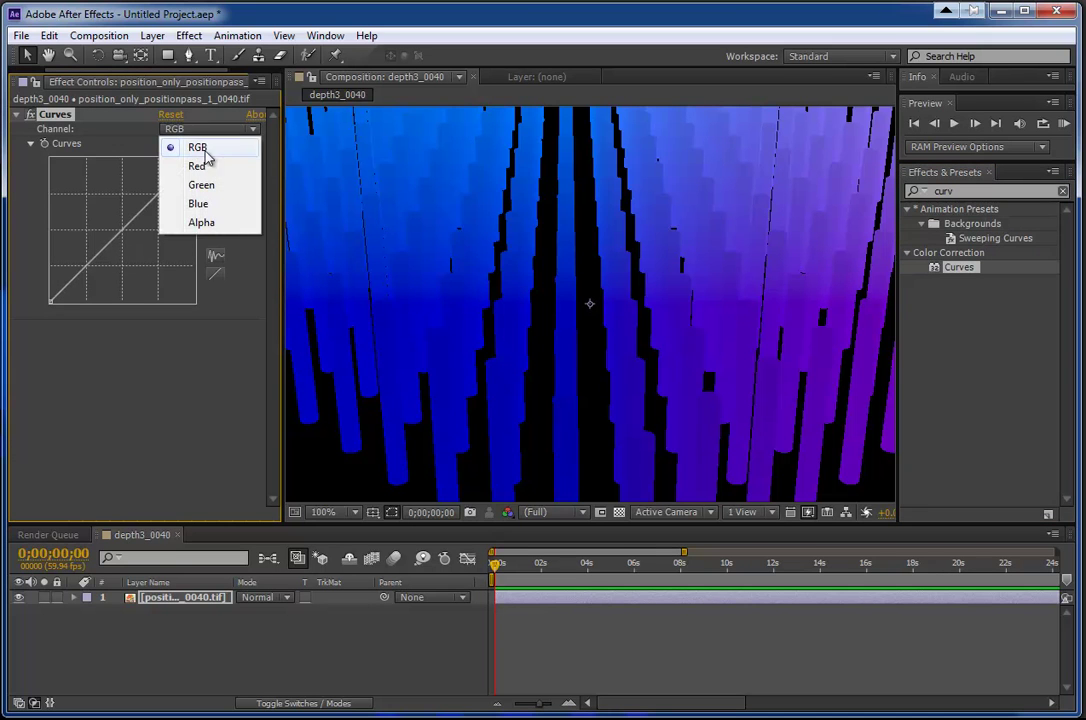
click(198, 166)
drag(196, 158, 250, 287)
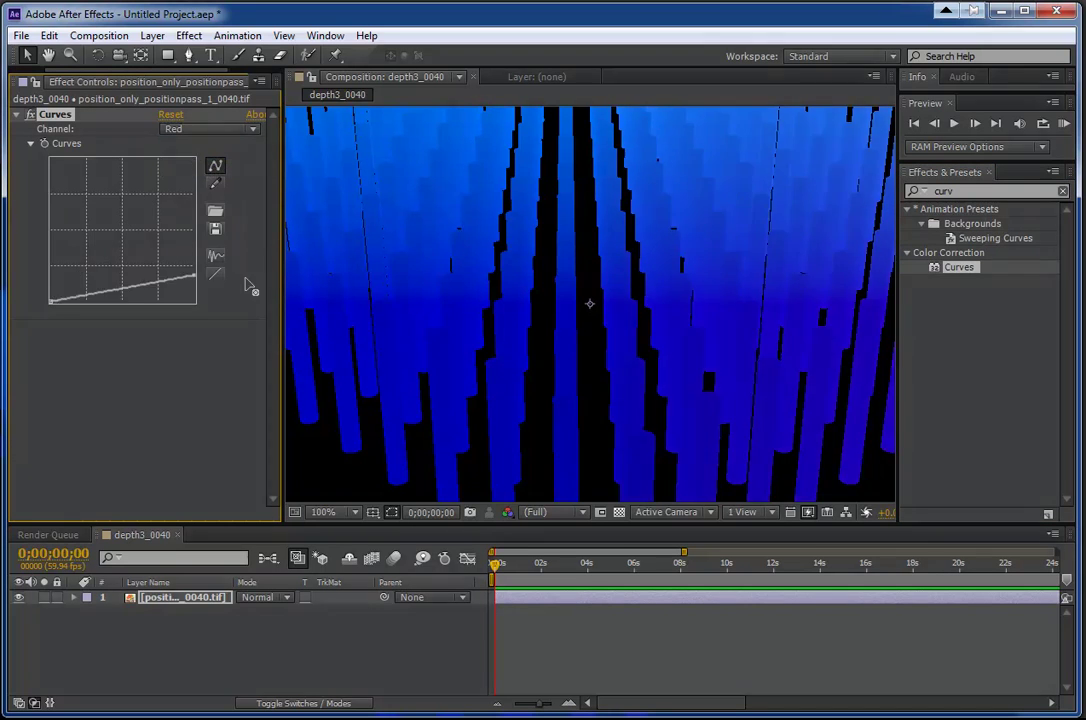
click(178, 129)
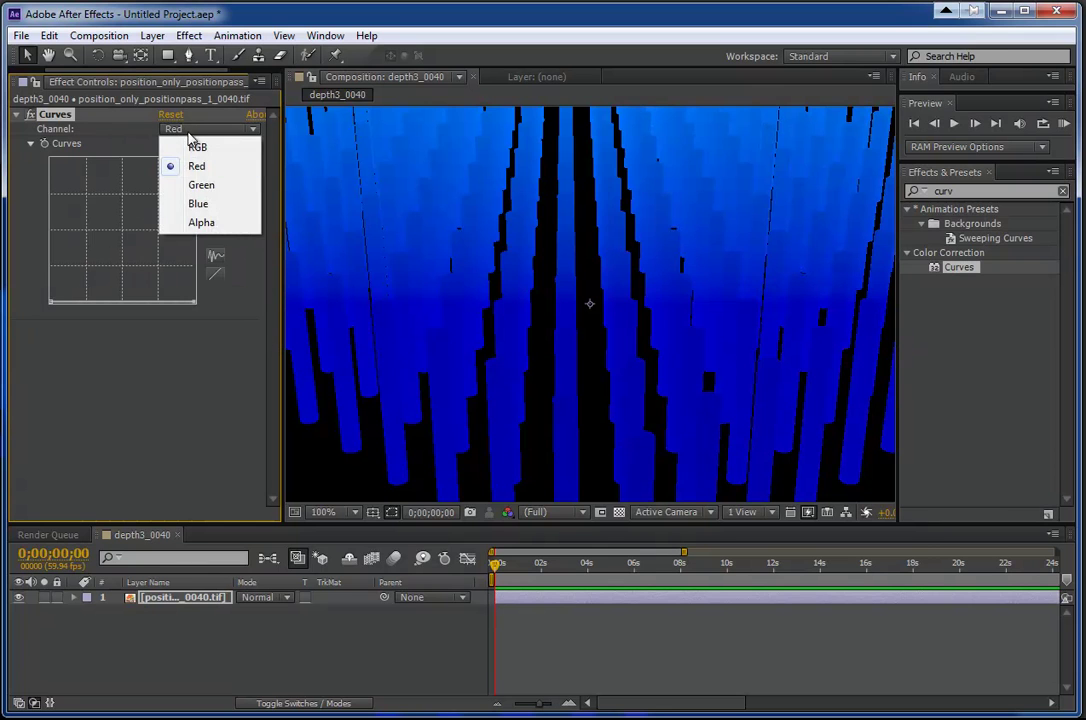
click(211, 193)
drag(196, 158, 230, 342)
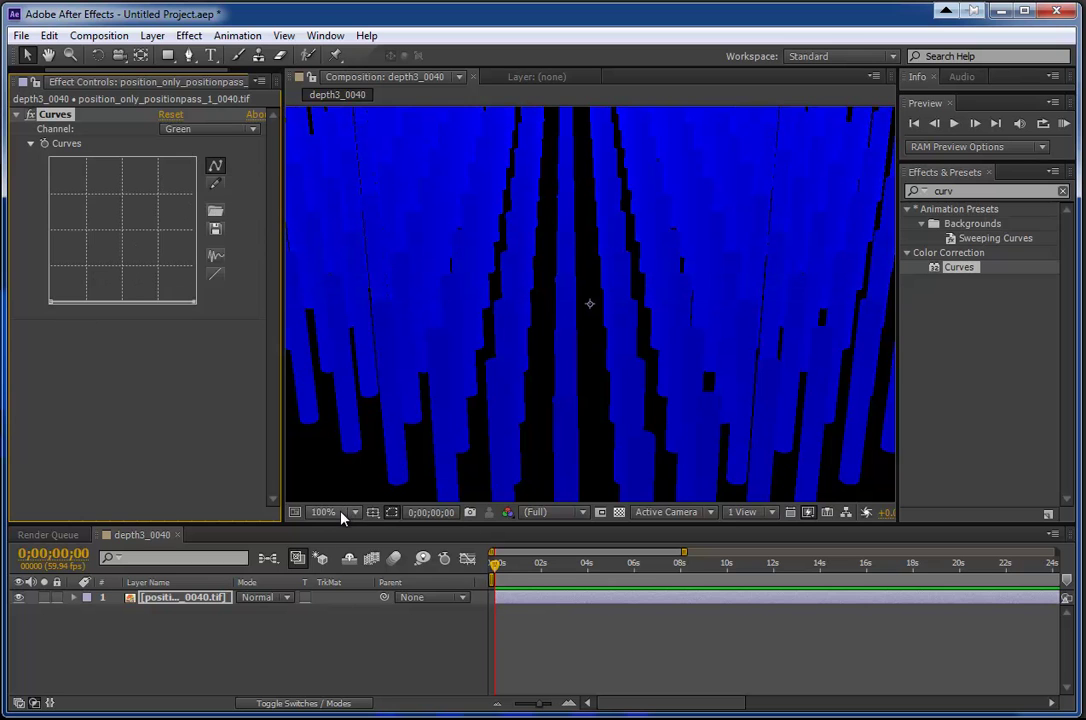
Enlarge the composition viewing area and move the position pass layer to position 601, 373
drag(284, 500, 191, 628)
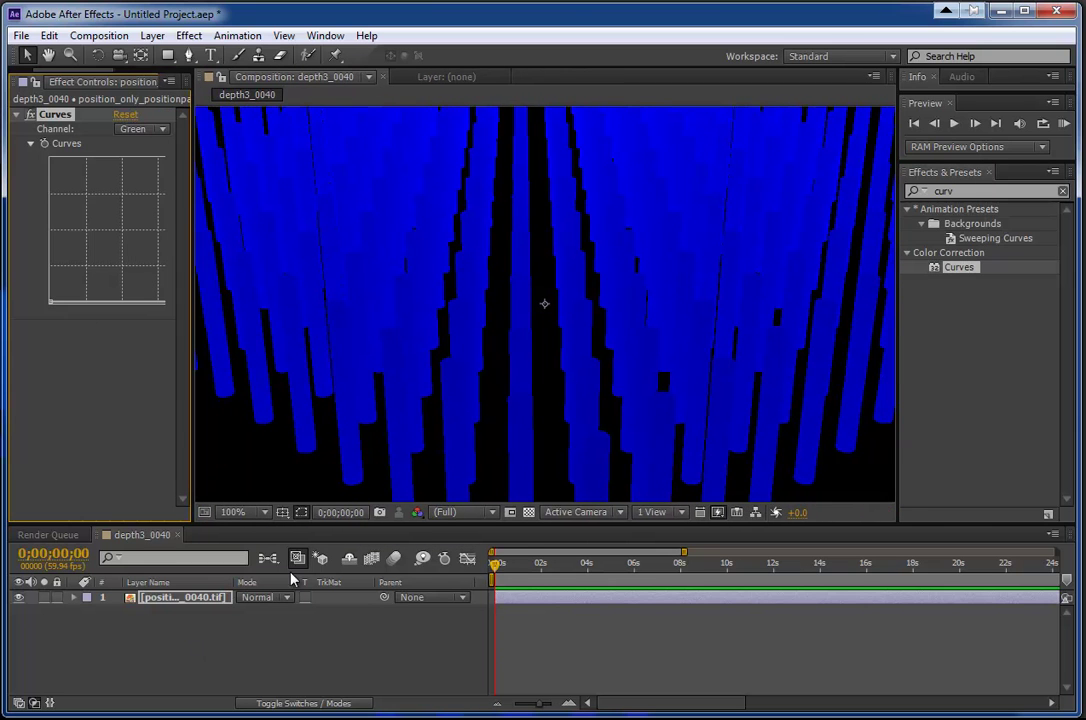
drag(706, 534, 706, 690)
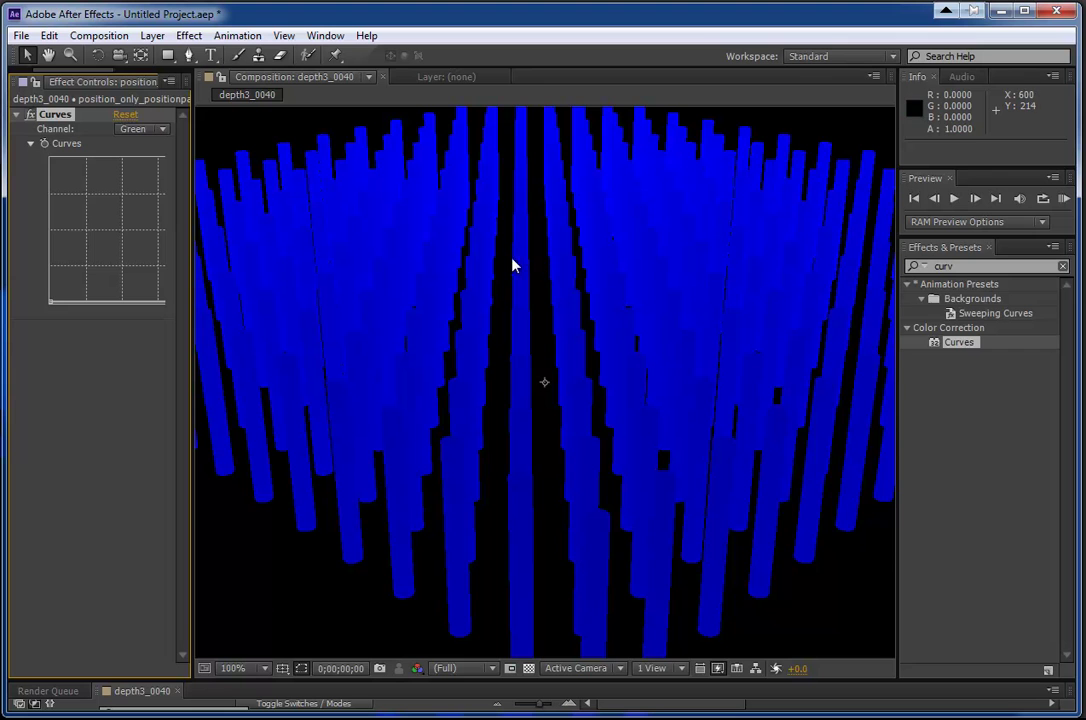
drag(494, 235, 503, 296)
drag(603, 268, 458, 245)
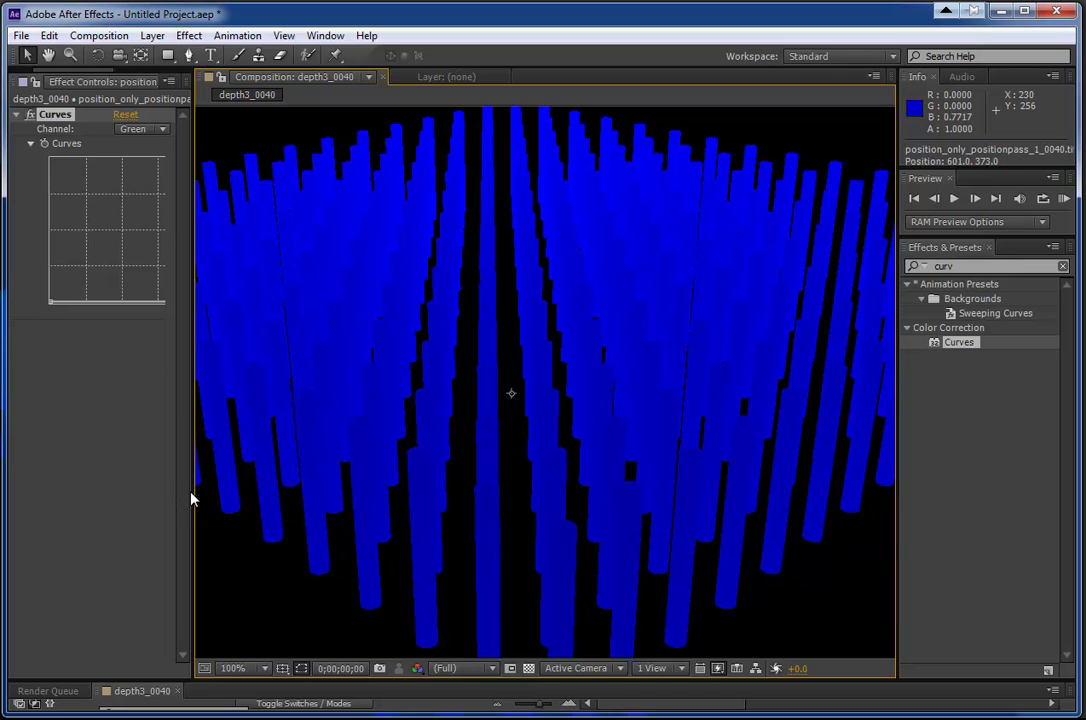
Isolate the position pass's green channel by restoring the green curve to its full diagonal and flattening the blue curve to zero
drag(192, 491, 262, 494)
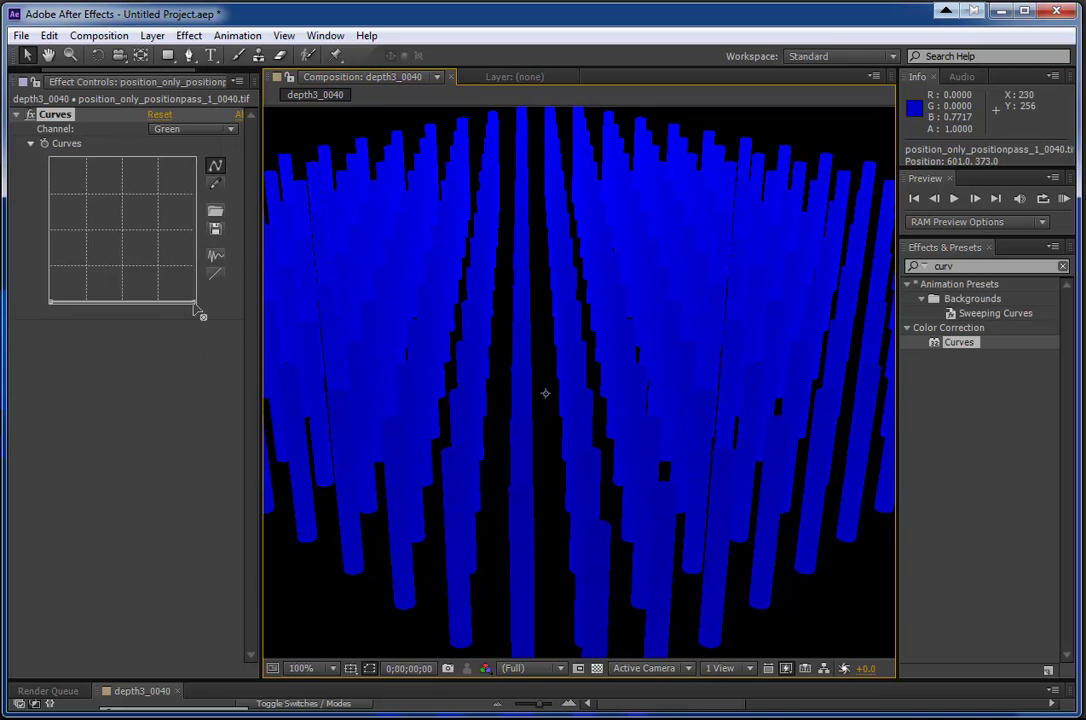
drag(194, 304, 192, 158)
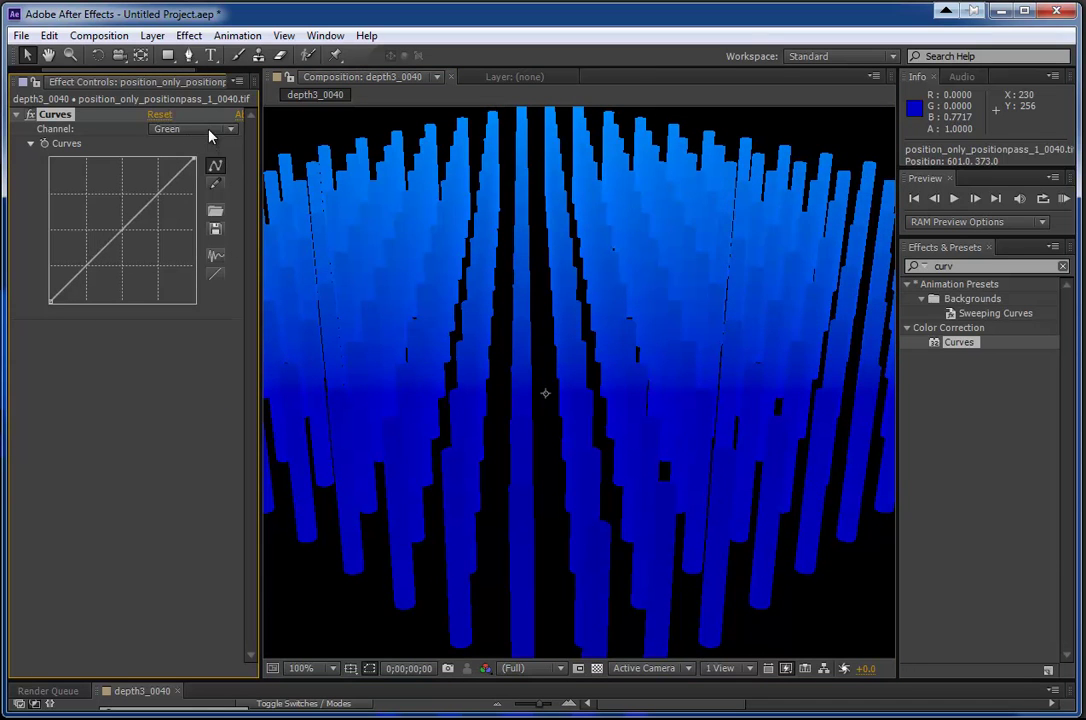
click(192, 129)
click(207, 166)
click(199, 131)
click(200, 205)
drag(195, 158, 226, 336)
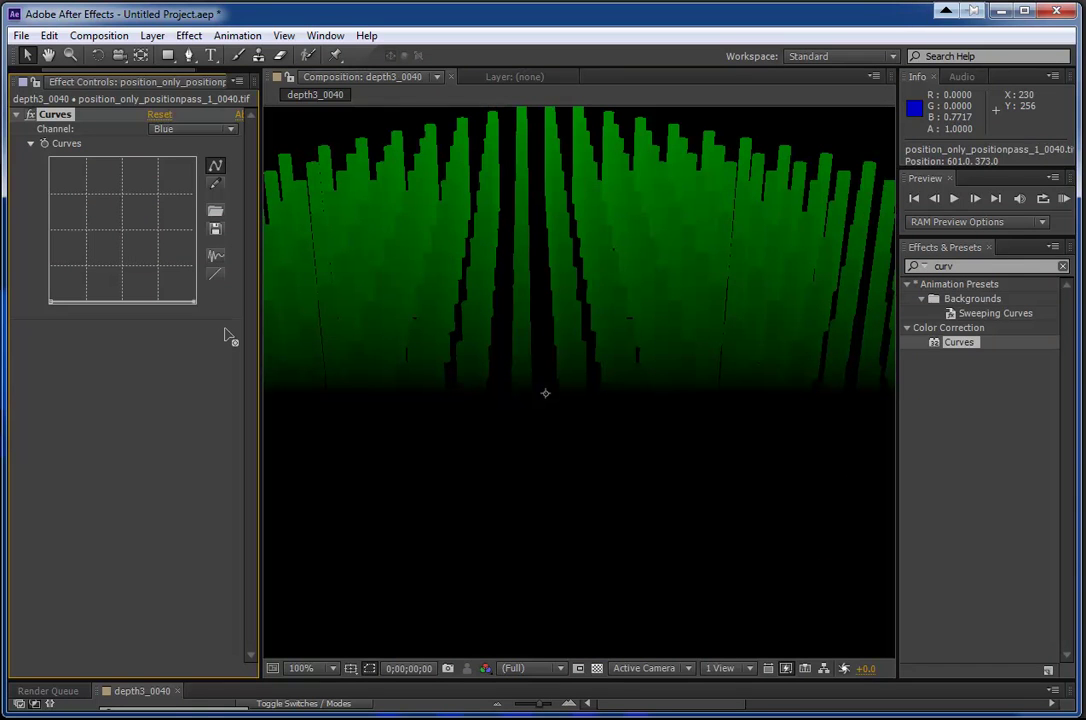
Isolate the red channel by restoring its diagonal curve and flattening the green curve, and move the position pass layer to 495, 362
click(229, 134)
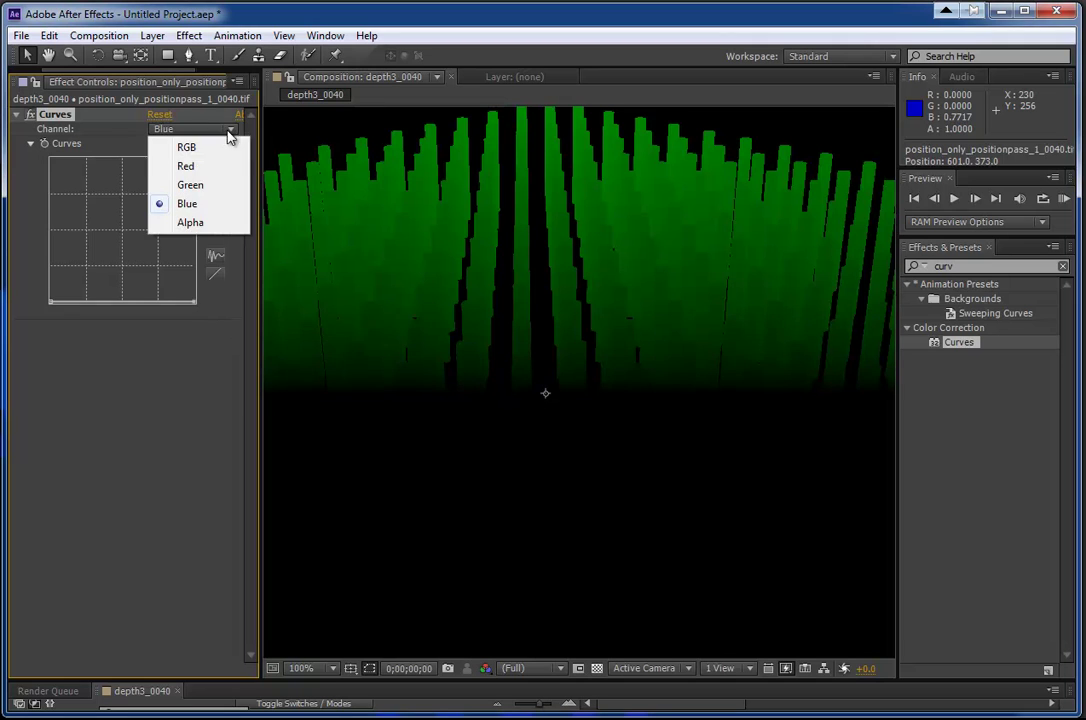
click(186, 166)
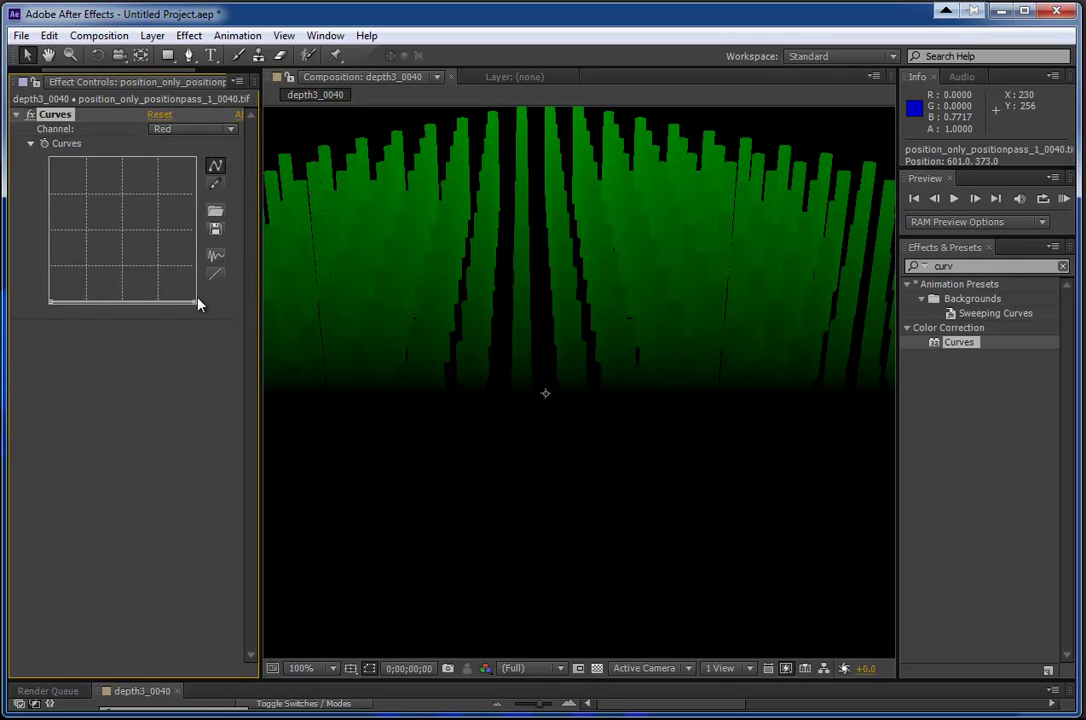
drag(198, 303, 196, 160)
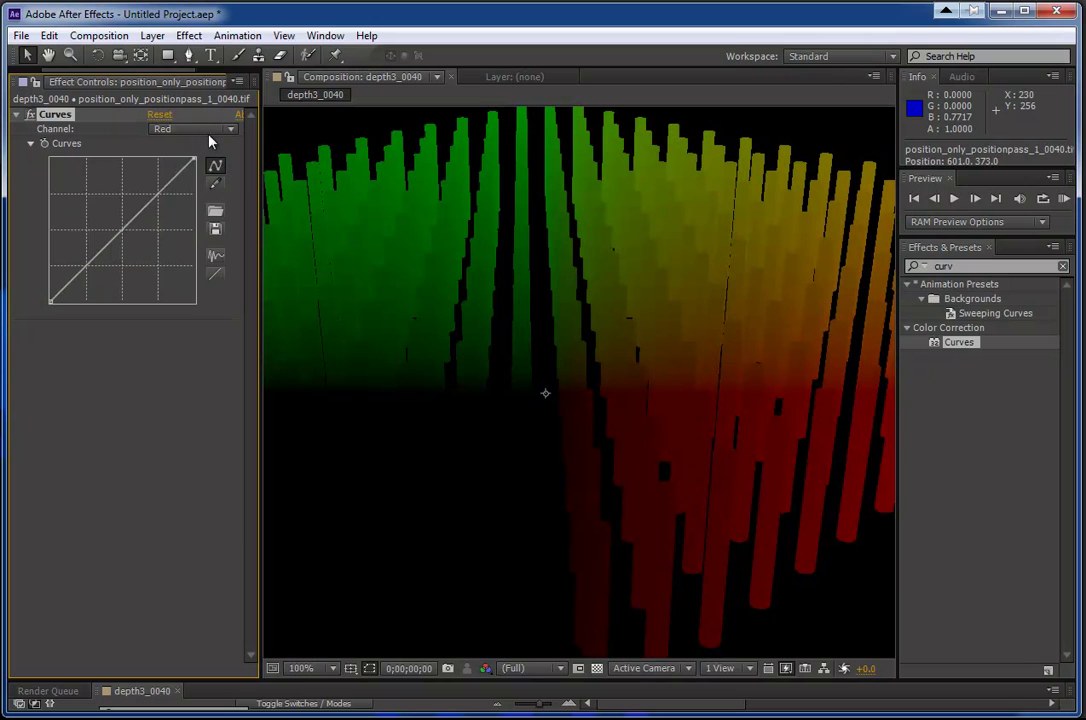
click(209, 134)
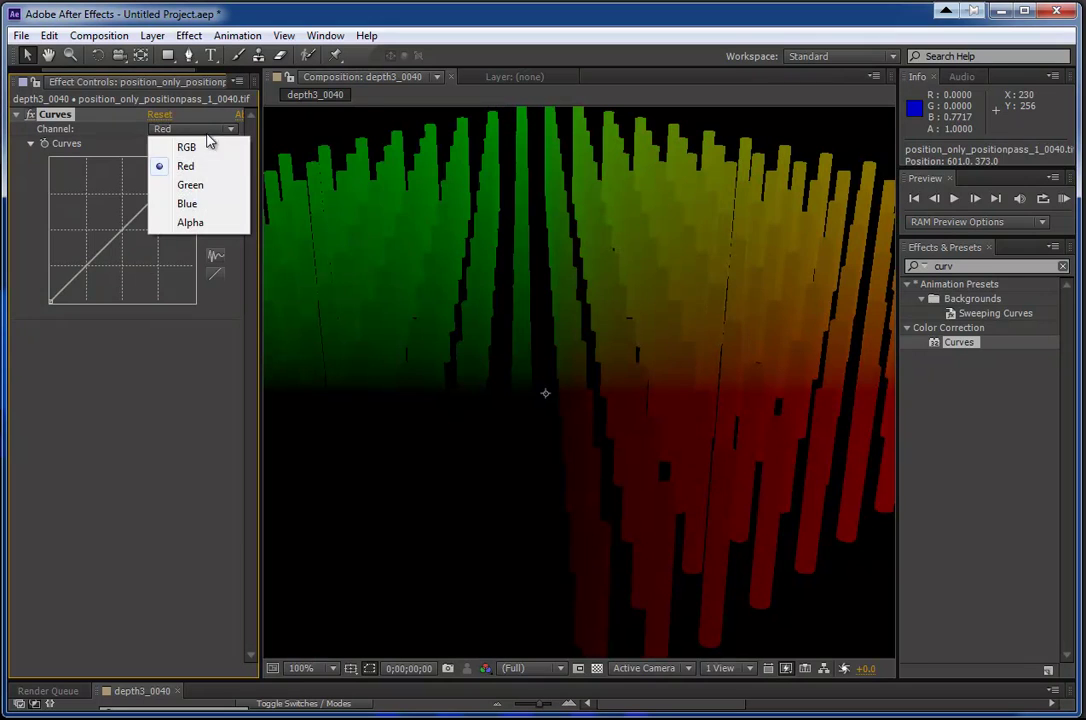
click(190, 185)
drag(196, 158, 197, 303)
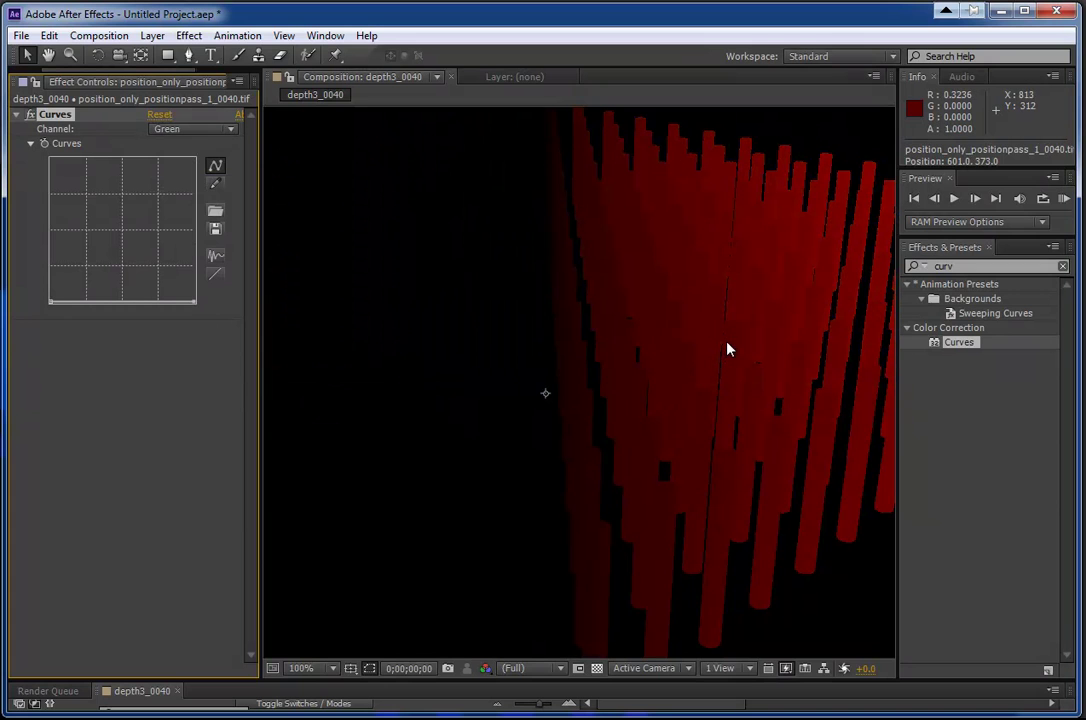
drag(717, 347, 676, 323)
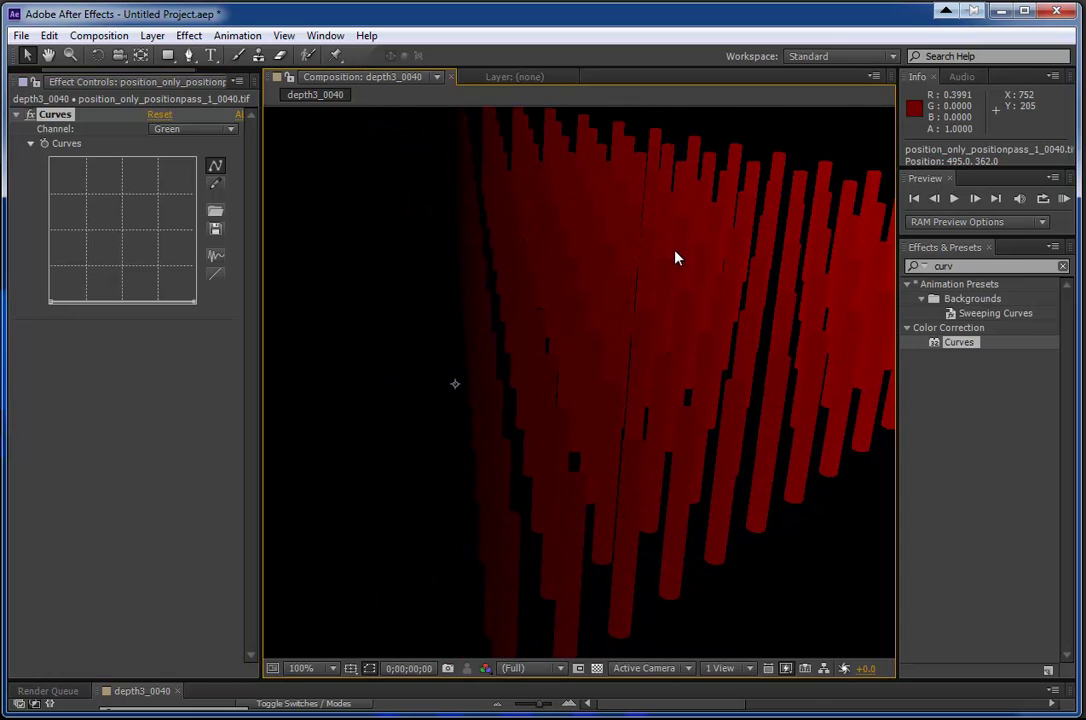